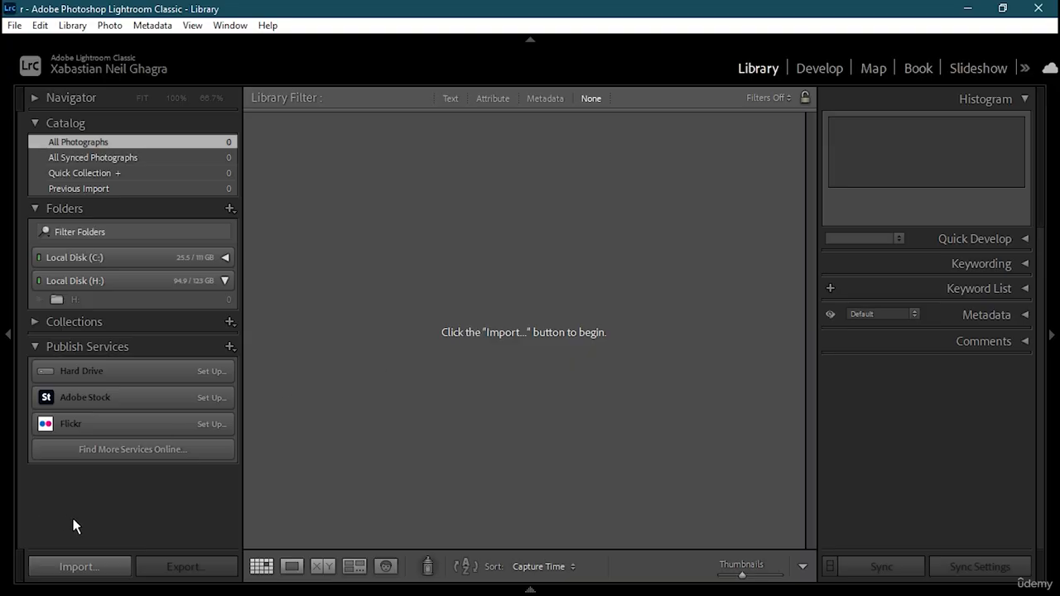
- Import only the photo of the woman crouching by the white fence from Local Disk (H:) into the catalog
left_click(108, 568)
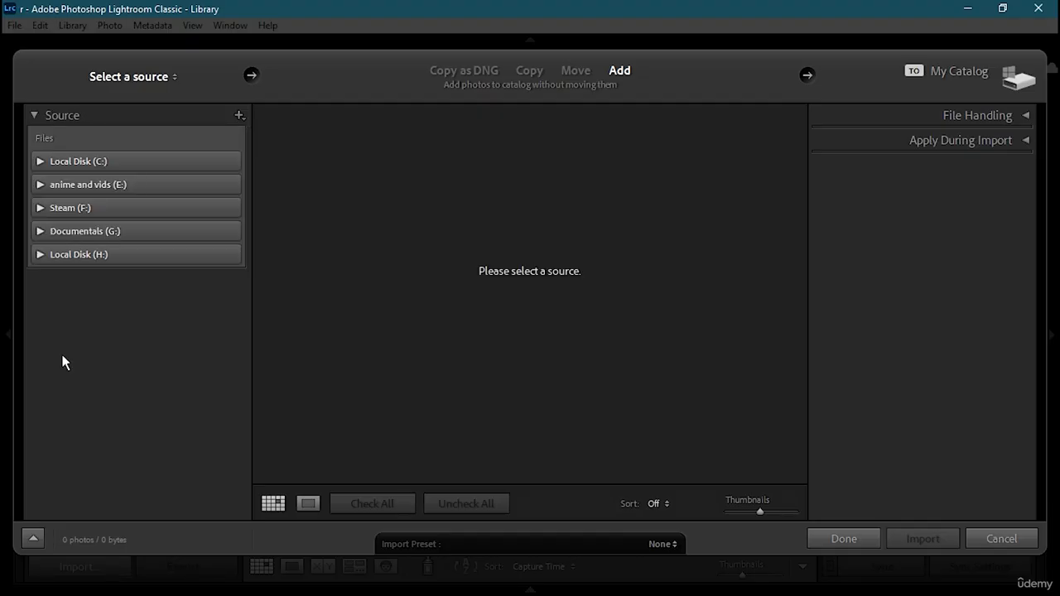
left_click(96, 255)
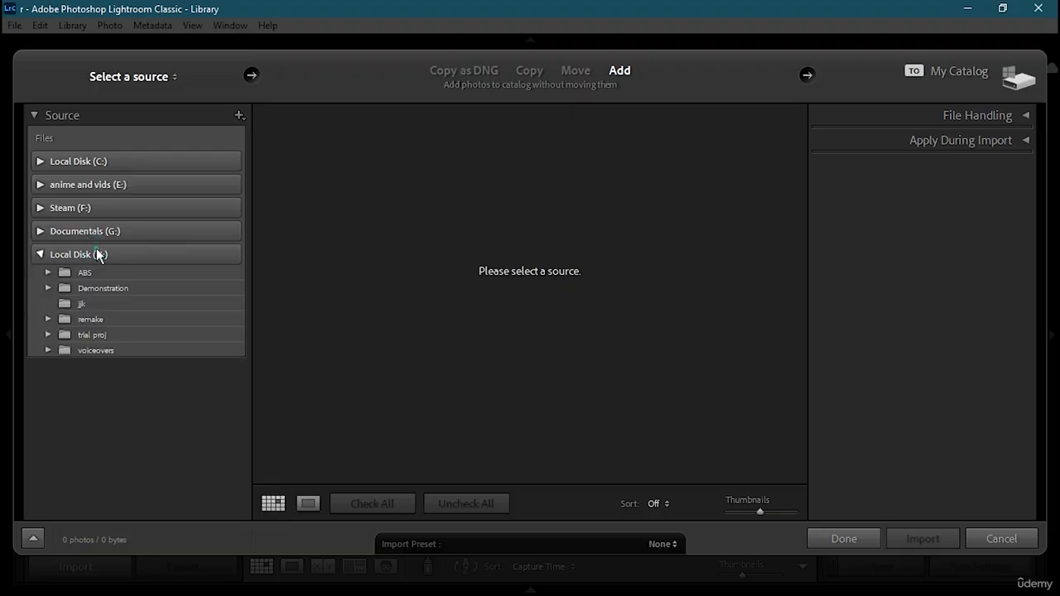
left_click(108, 254)
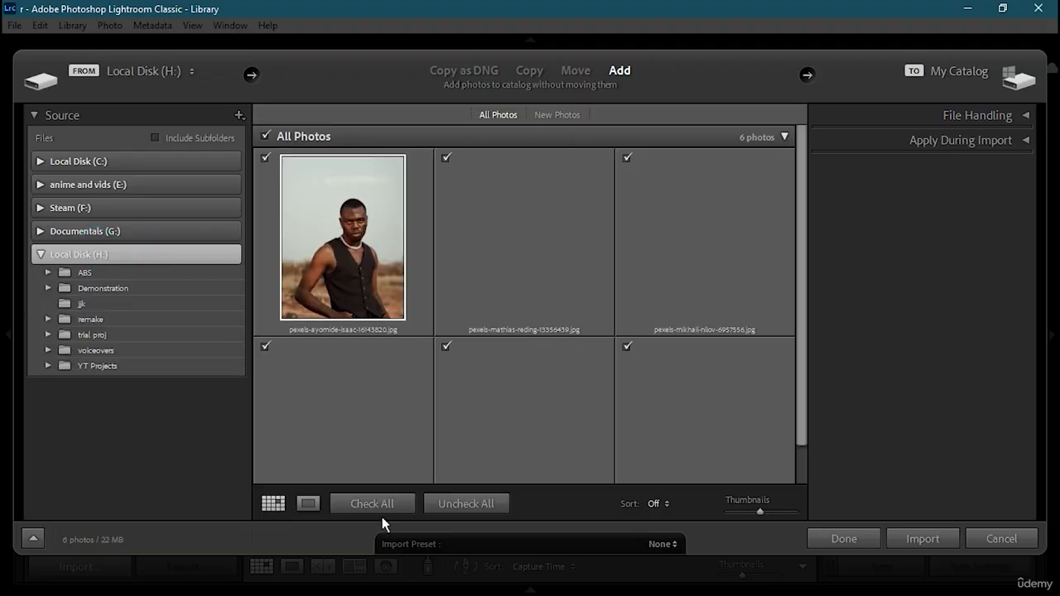
left_click(465, 504)
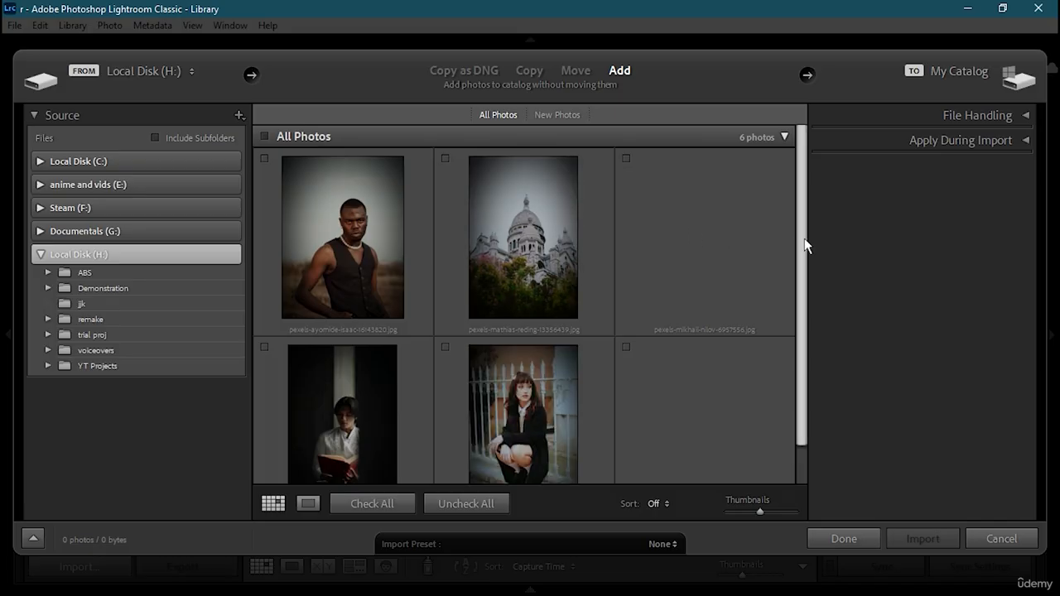
left_click_drag(806, 246, 806, 283)
left_click(446, 304)
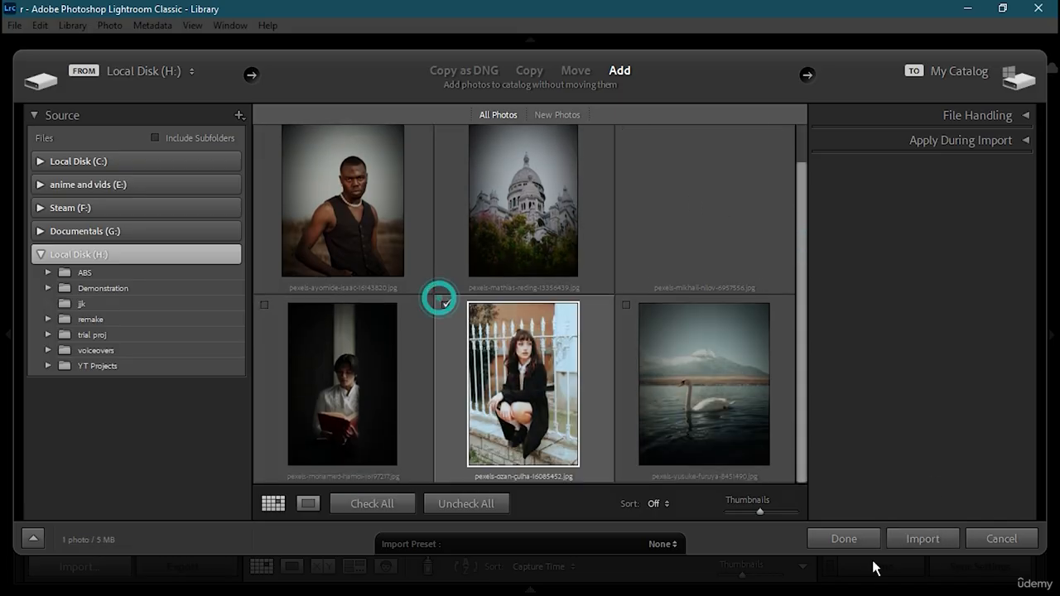
left_click(935, 540)
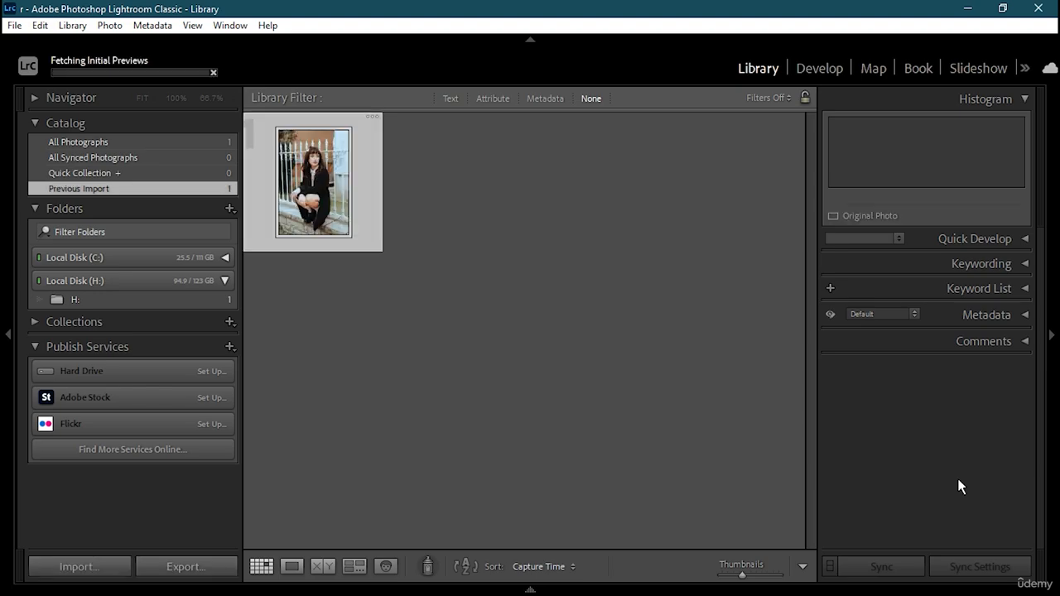
- Open the imported photo in the Develop module and expand the presets list
double_click(315, 204)
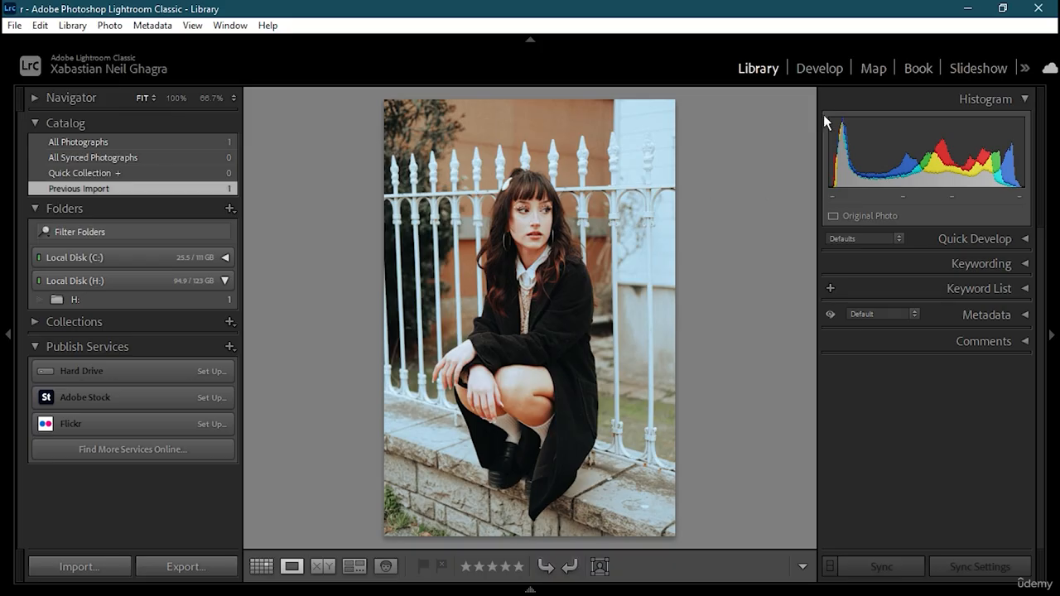
left_click(819, 68)
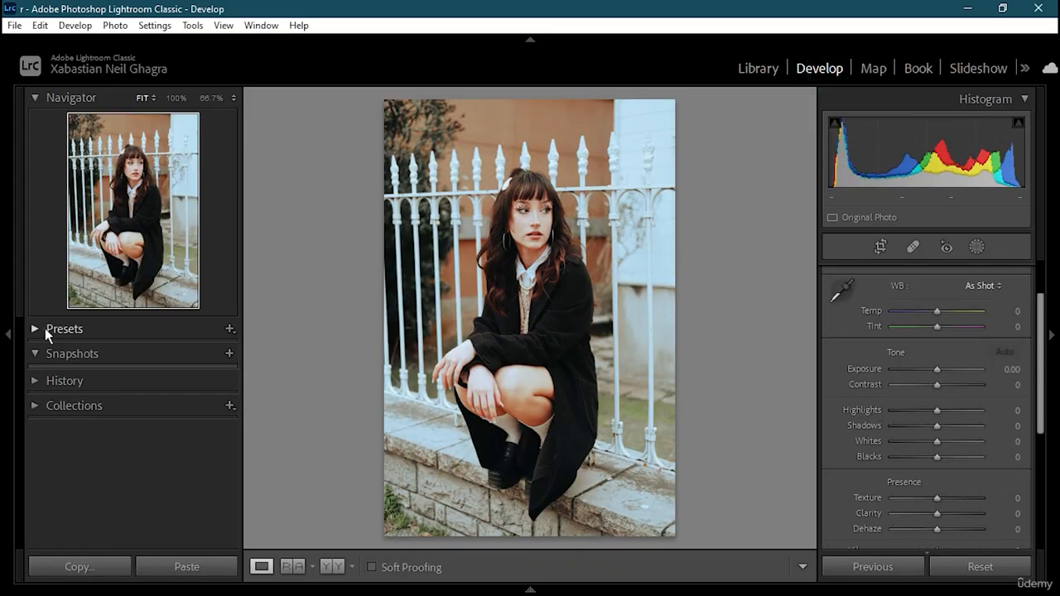
left_click(45, 329)
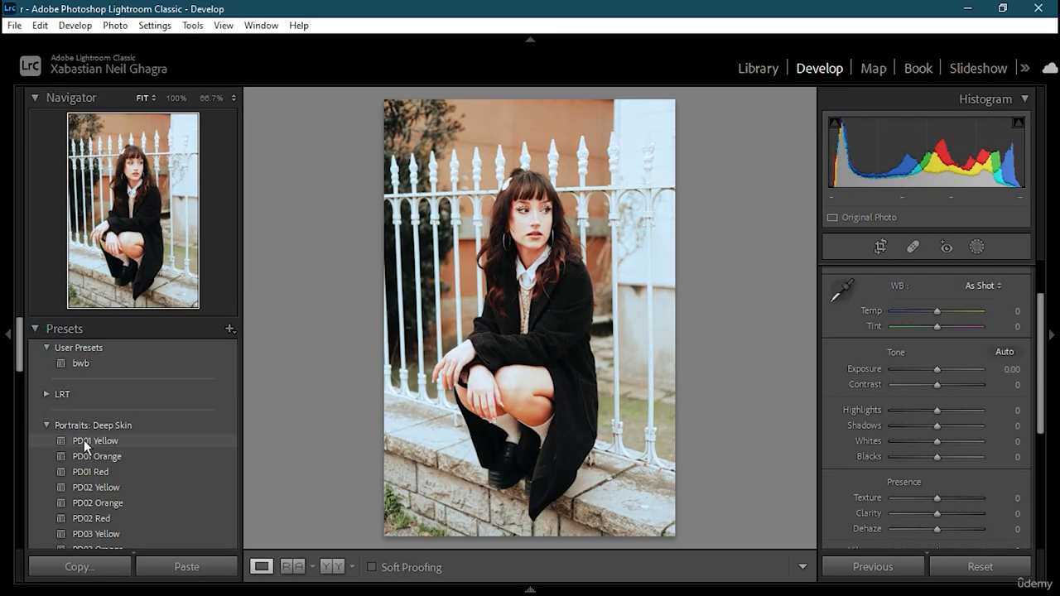
- Apply the CN16 preset from the Style: Cinematic II group to the photo
scroll(91, 461, "down", 6)
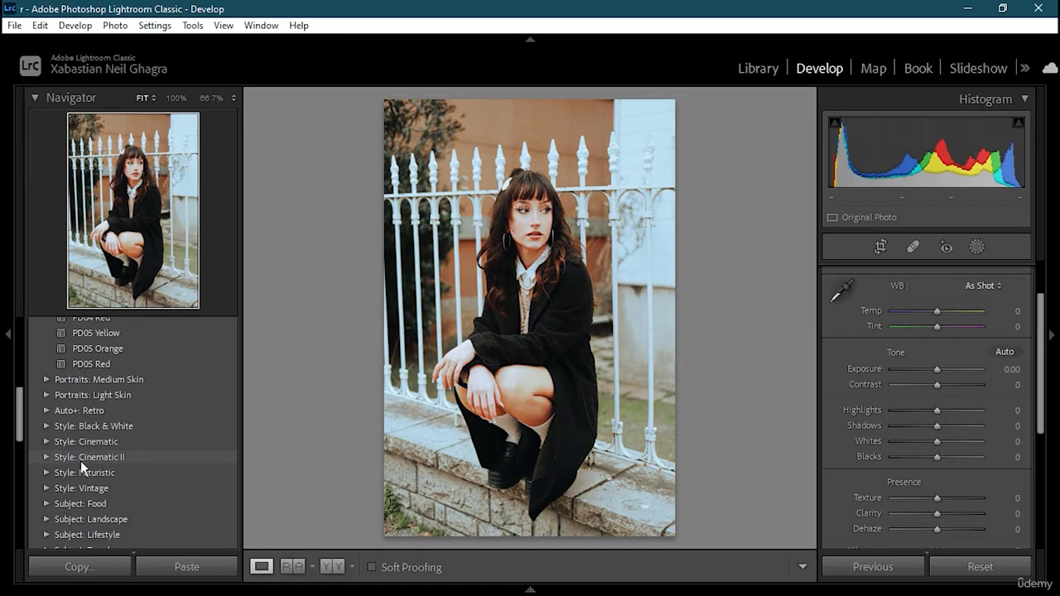
left_click(47, 489)
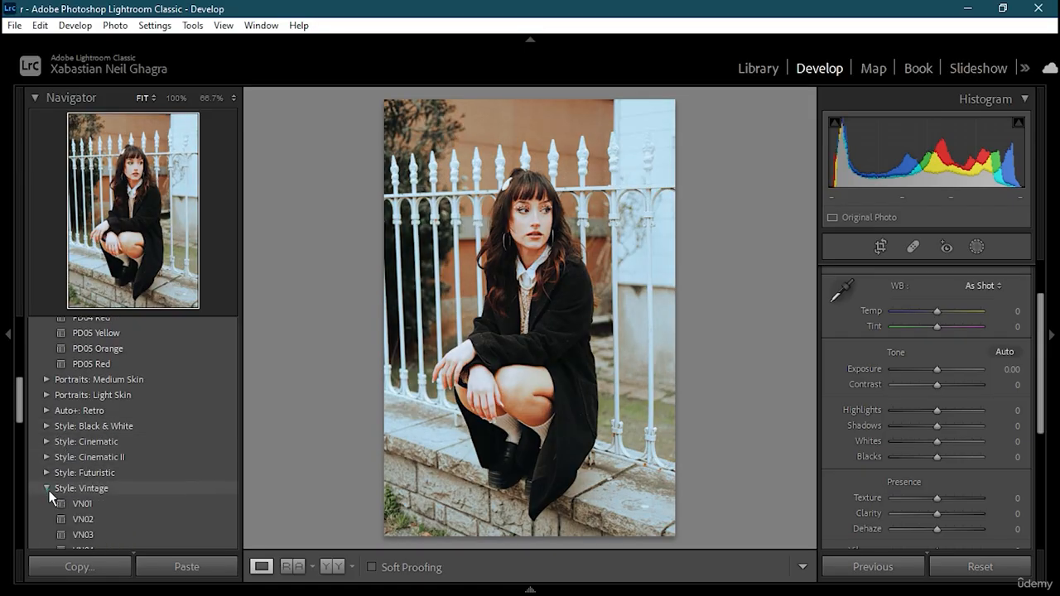
scroll(93, 506, "down", 2)
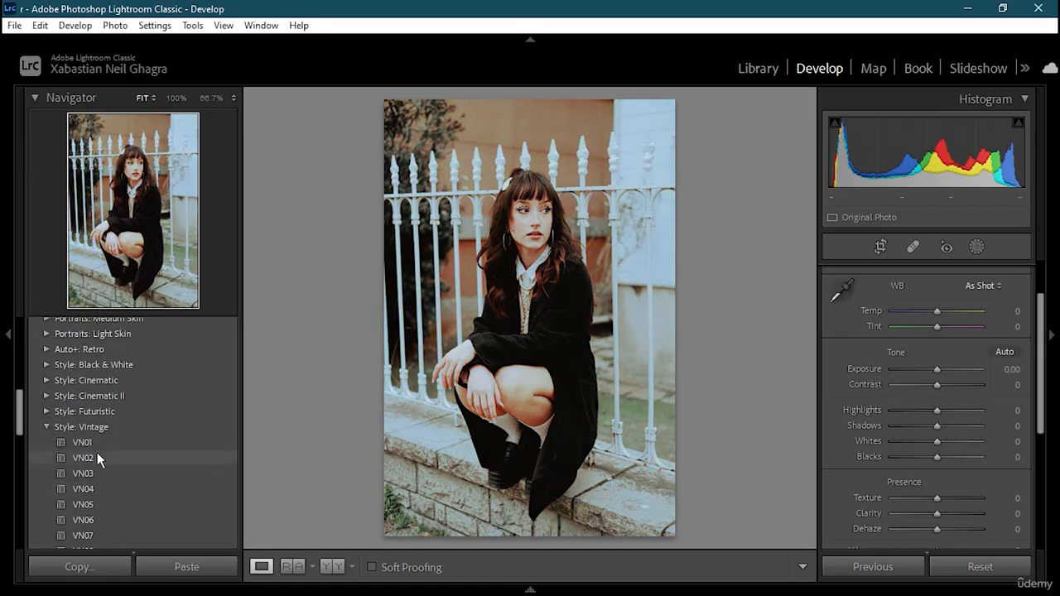
scroll(97, 456, "down", 2)
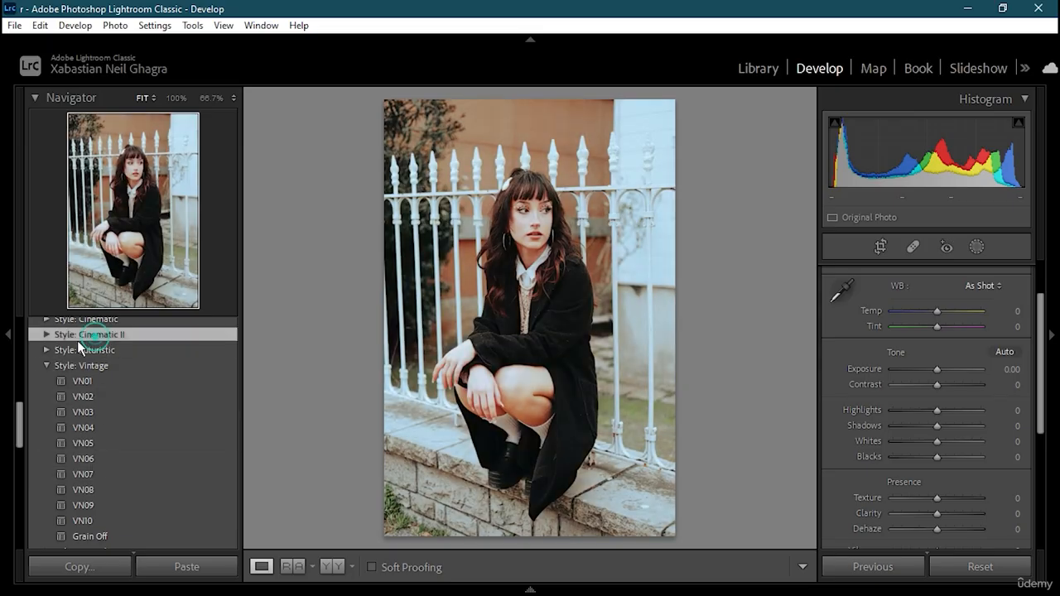
left_click(44, 334)
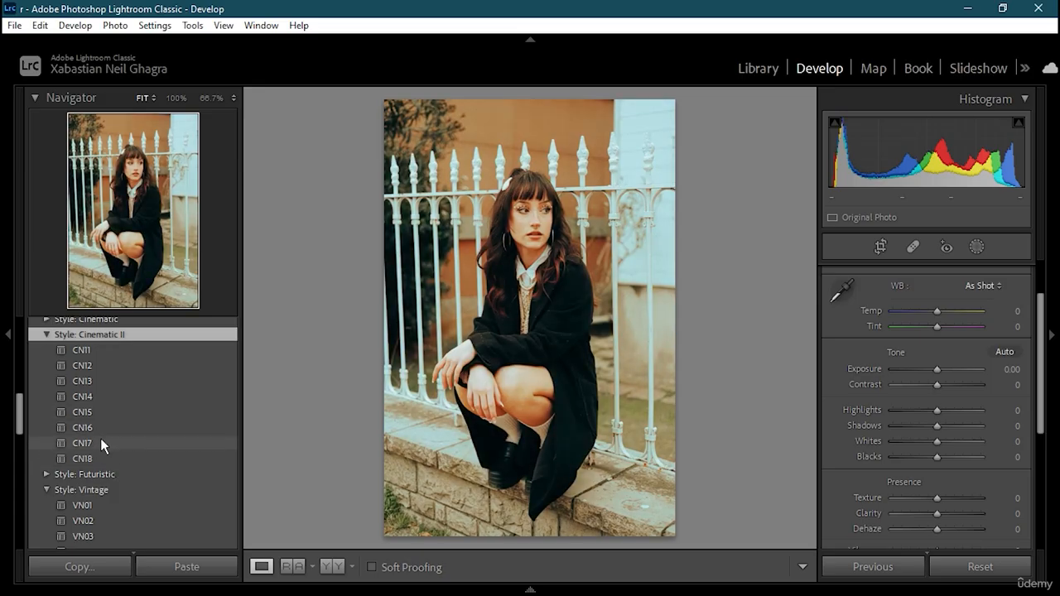
left_click(109, 429)
left_click(110, 430)
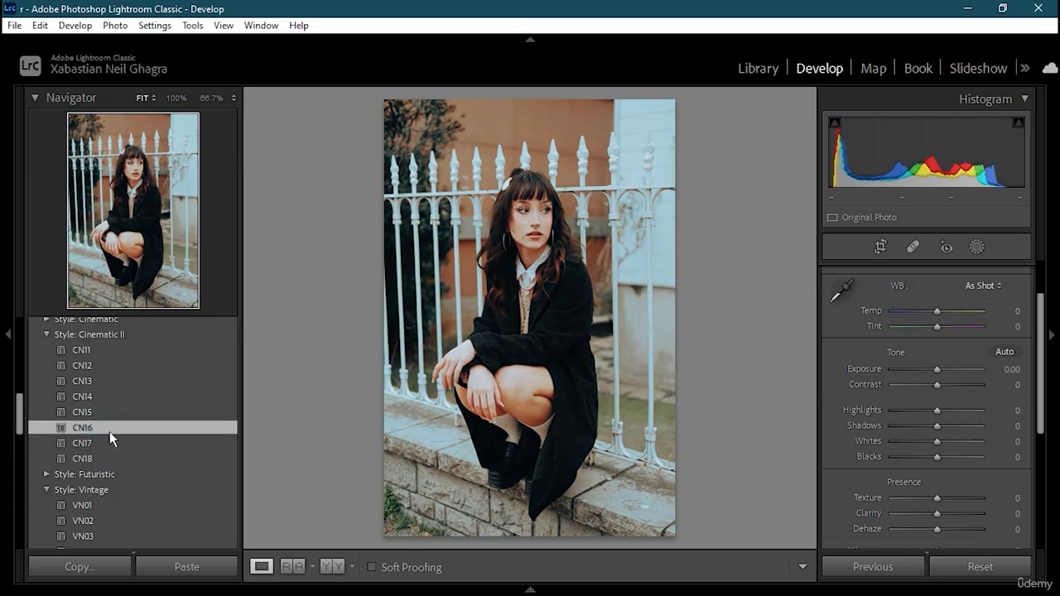
- Collapse the Portraits: Deep Skin, User Presets, Style: Cinematic II and Style: Vintage preset groups
scroll(109, 429, "up", 5)
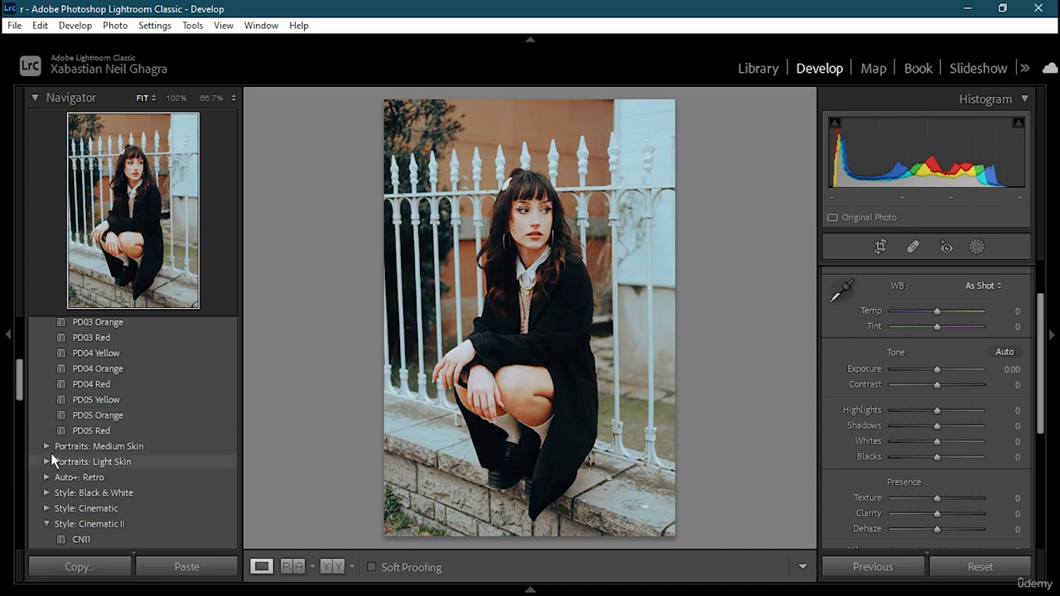
scroll(53, 431, "up", 5)
left_click(48, 425)
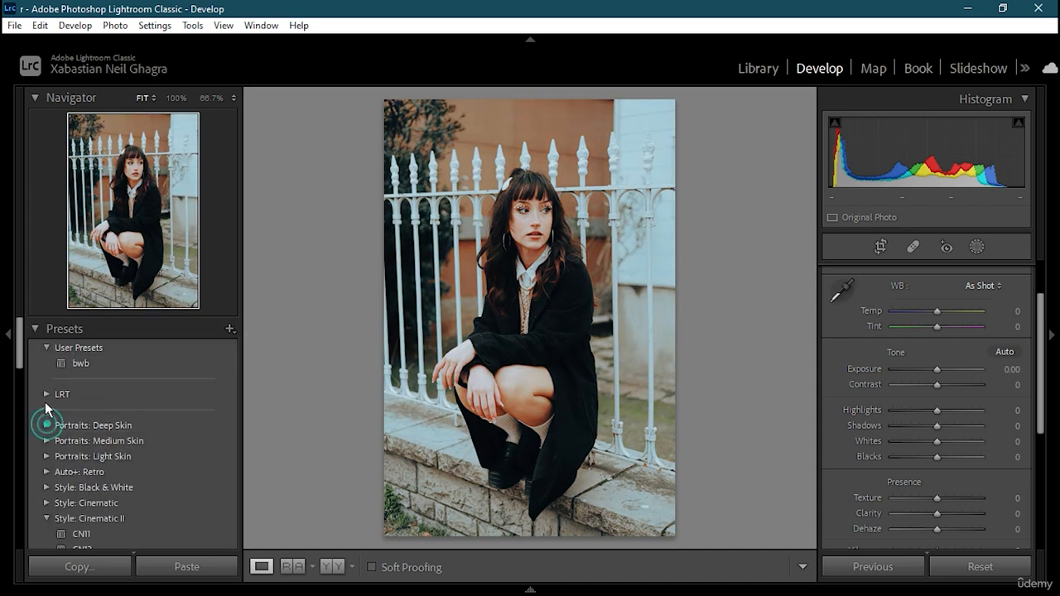
left_click(47, 348)
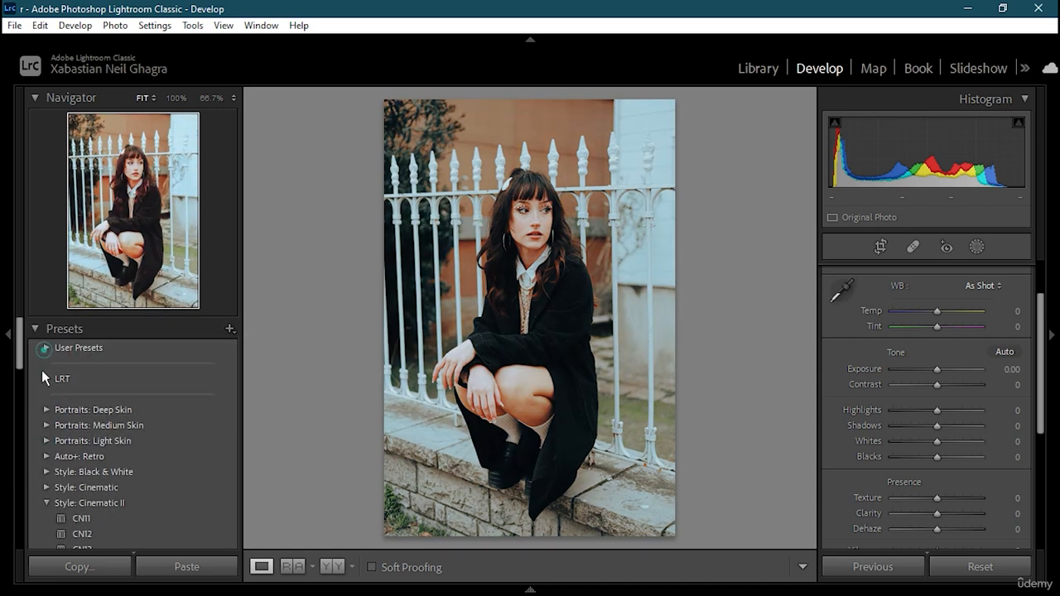
left_click(46, 503)
scroll(115, 485, "down", 4)
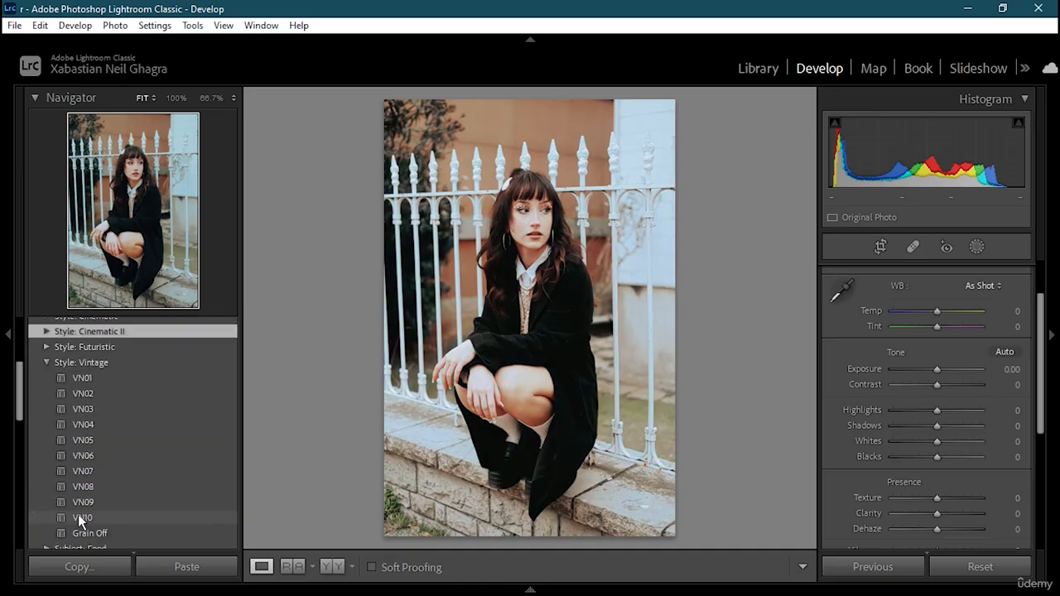
left_click(47, 364)
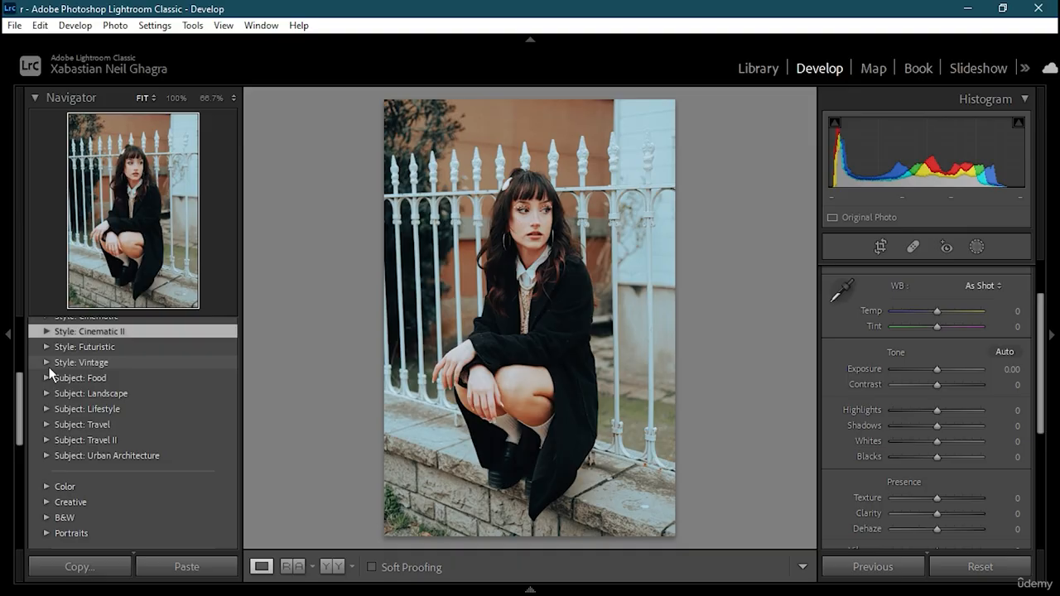
- Save the metadata to the photo file and turn on Don't show again for the save confirmation
key("ctrl+s")
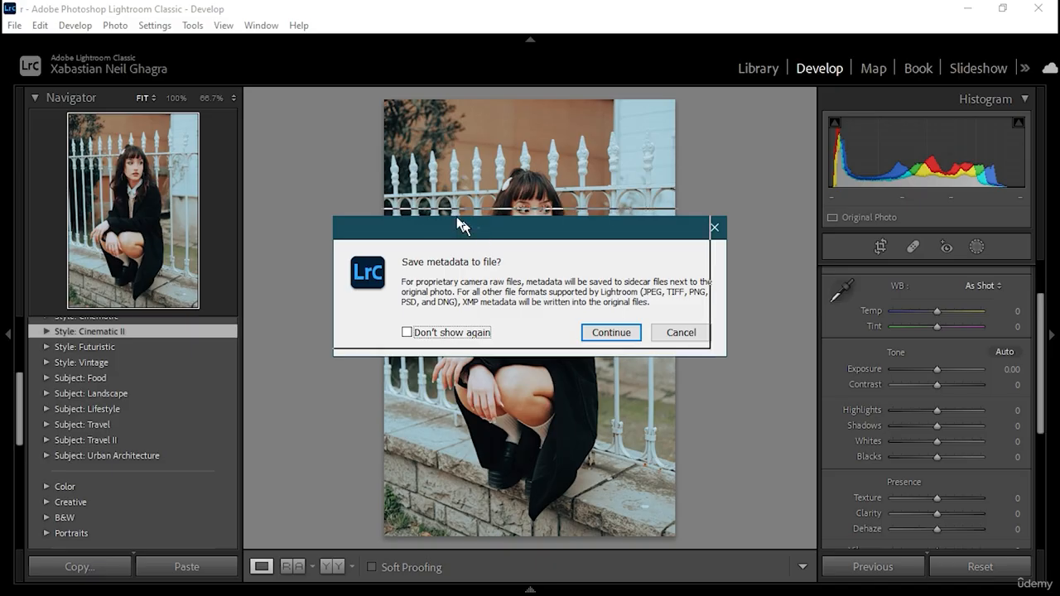
left_click_drag(478, 226, 388, 106)
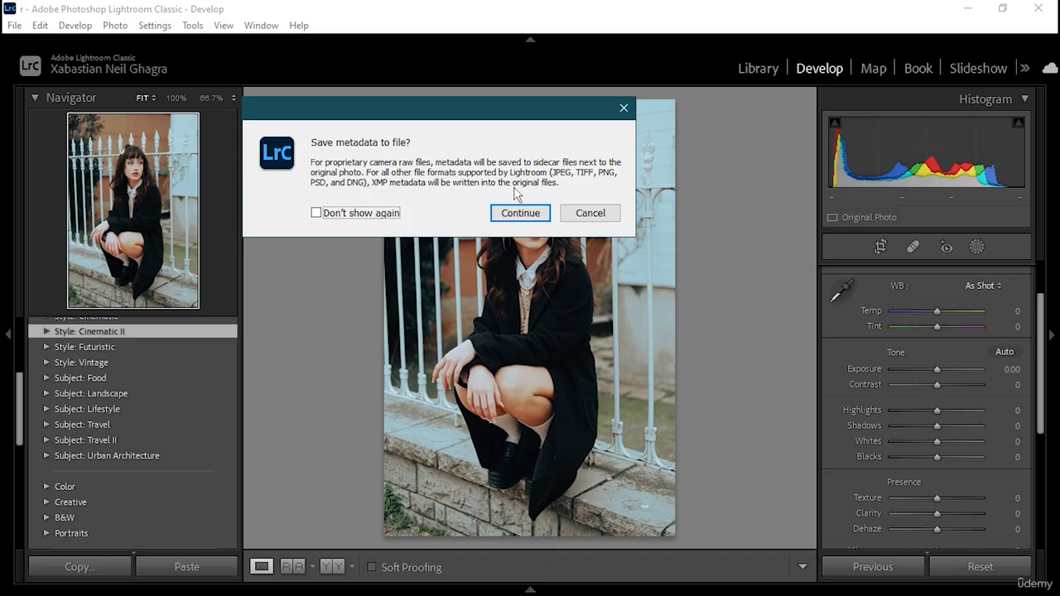
left_click(318, 215)
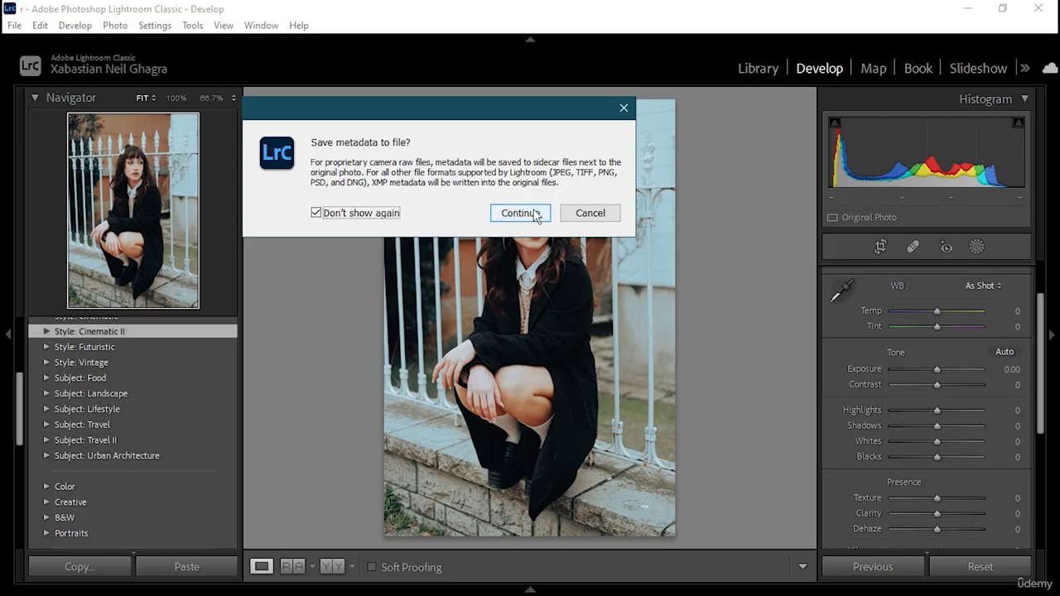
left_click(535, 214)
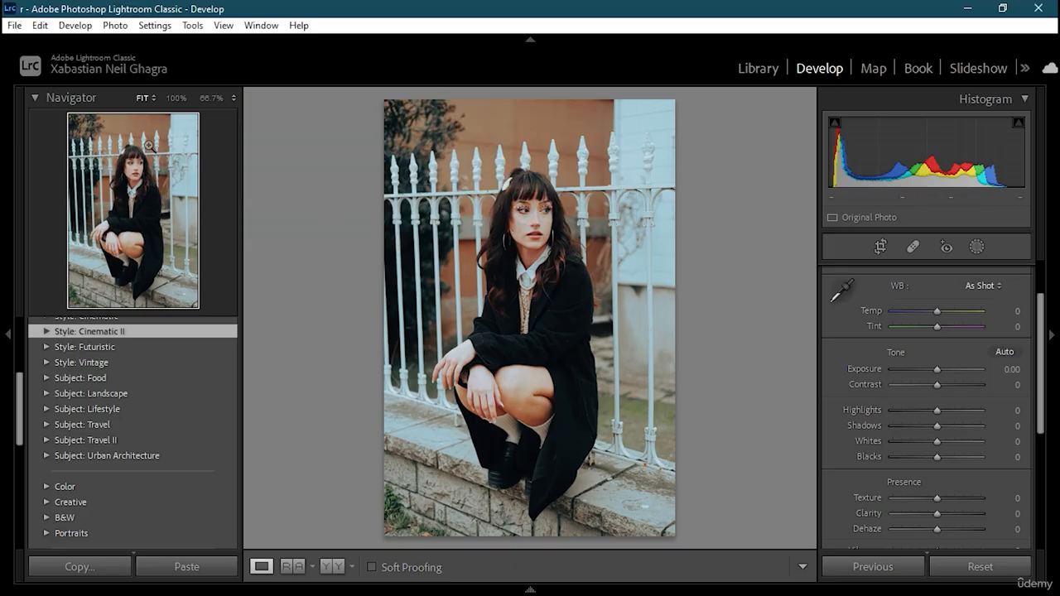
- Look up the recently opened catalogs and choose r.lrcat
left_click(14, 26)
mouse_move(70, 83)
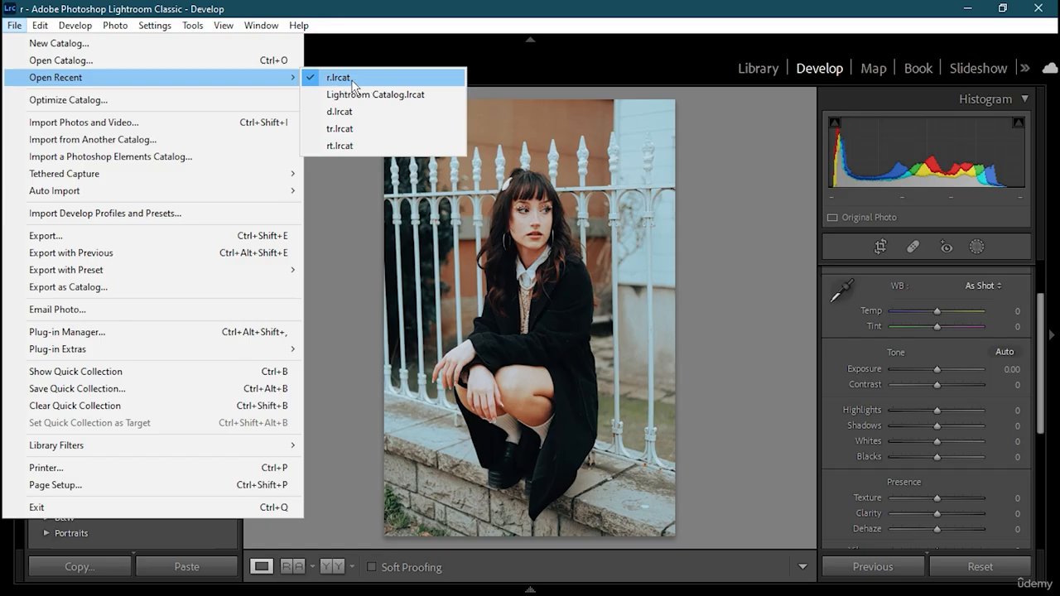
left_click(425, 80)
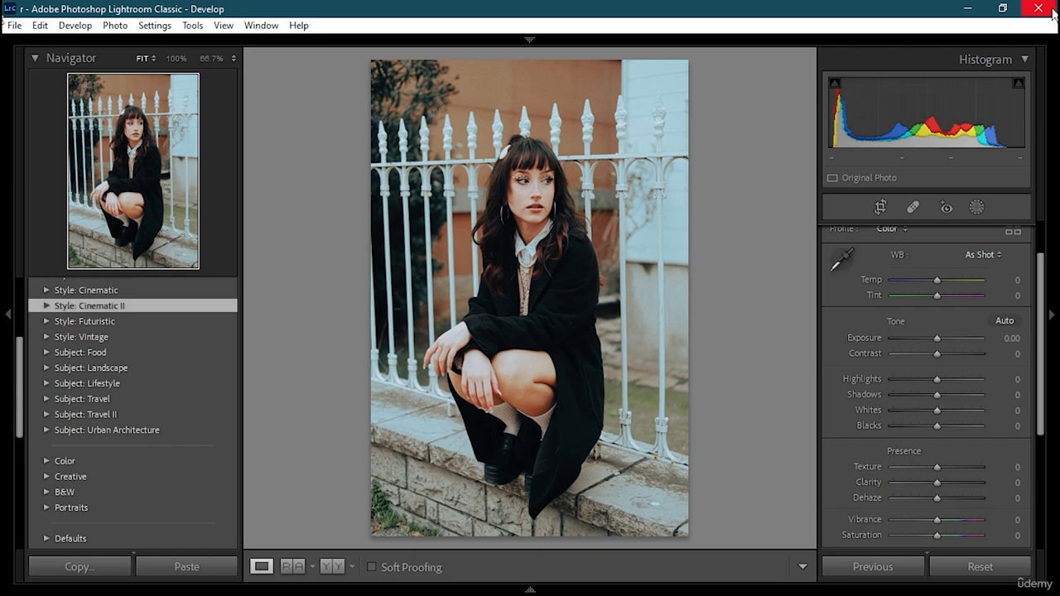
- Quit Lightroom Classic and relaunch it from the desktop
left_click(1053, 12)
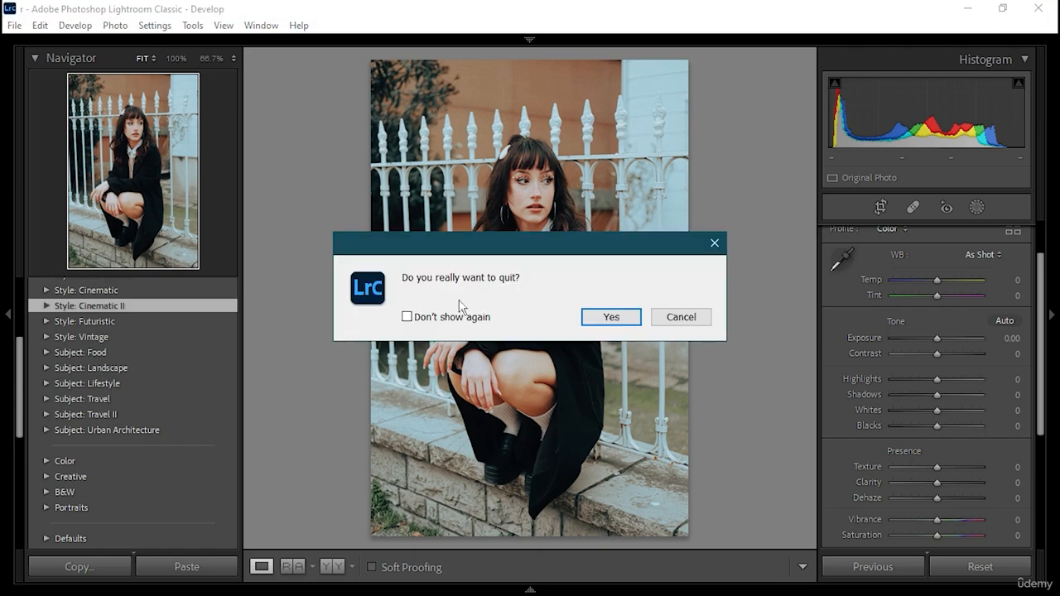
left_click(611, 317)
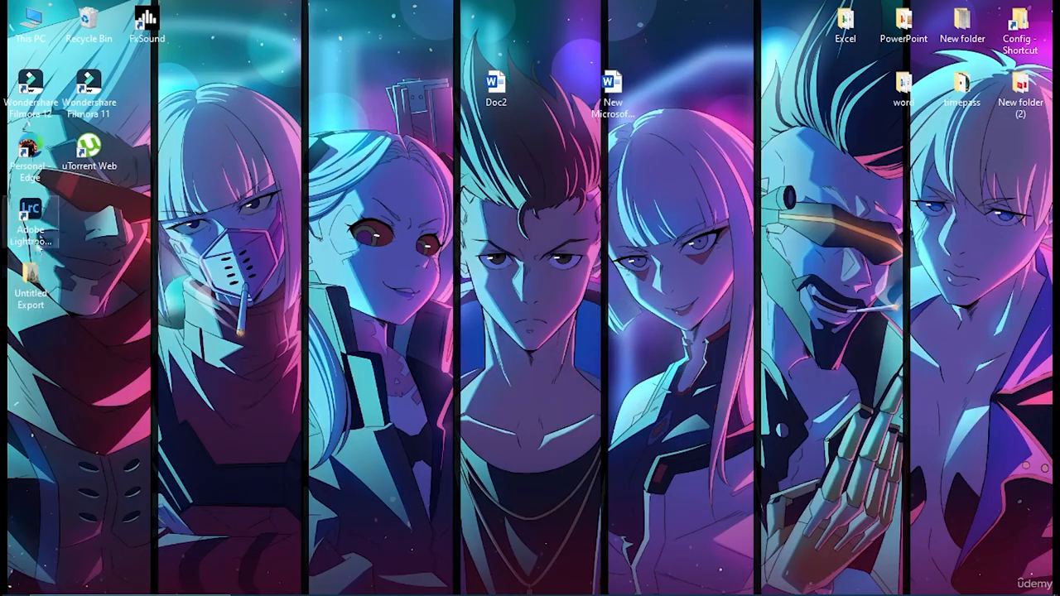
double_click(31, 214)
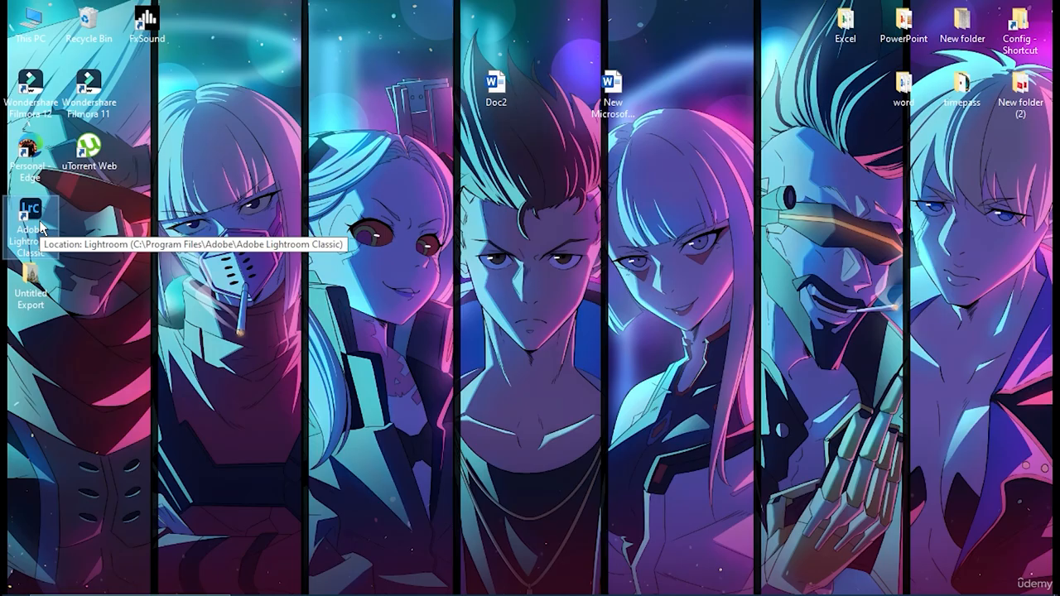
double_click(40, 225)
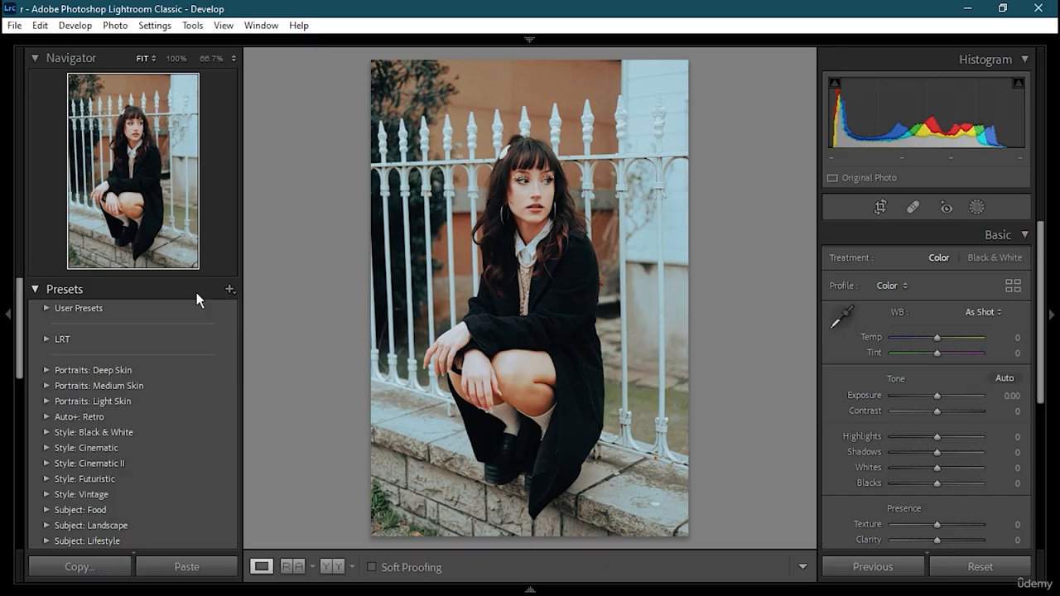
- Switch to the recent catalog d.lrcat and confirm the relaunch
left_click(15, 26)
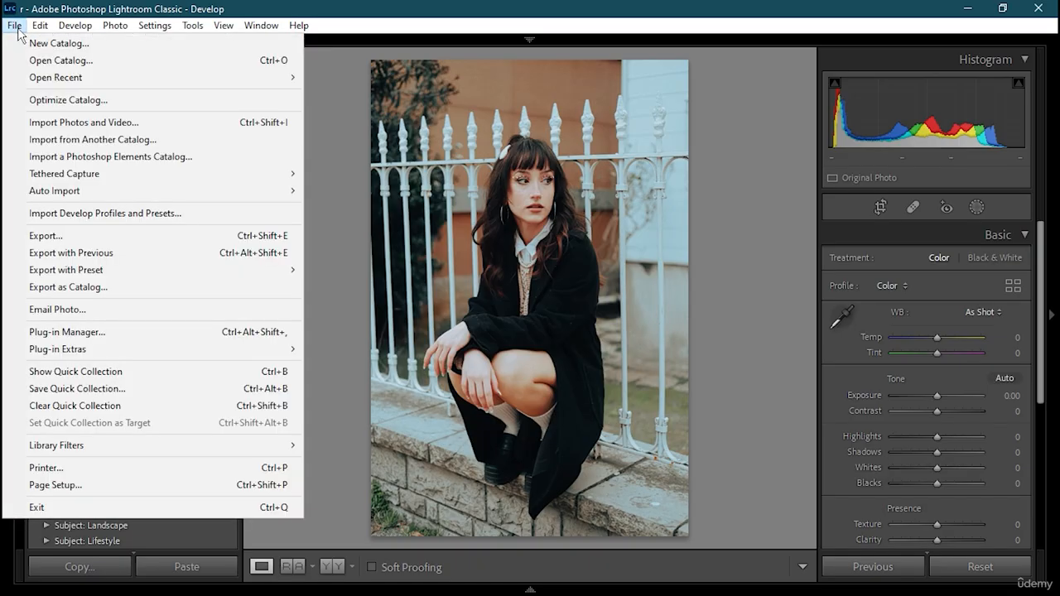
mouse_move(240, 82)
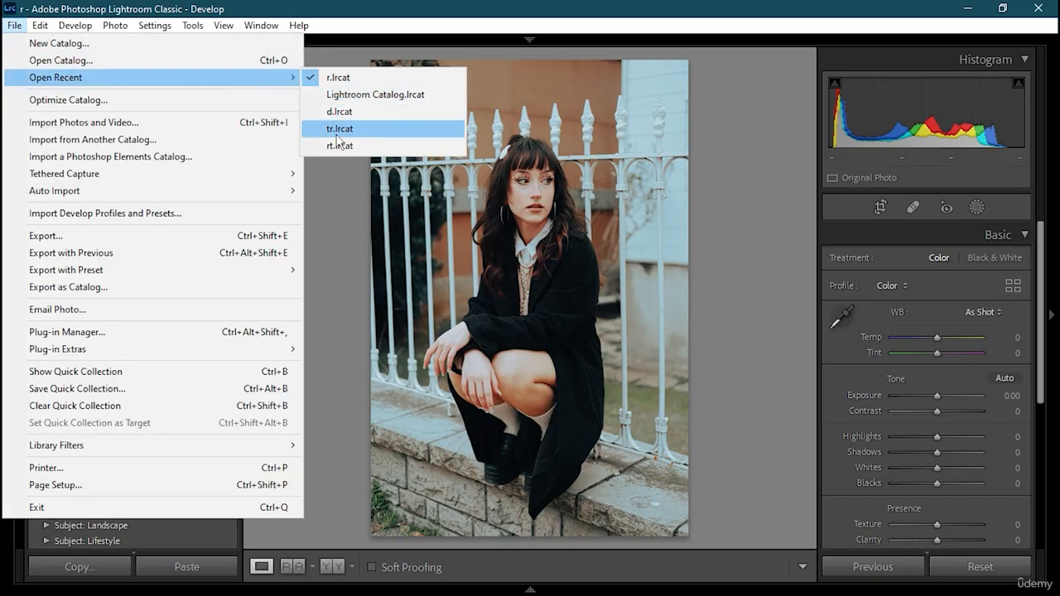
left_click(360, 112)
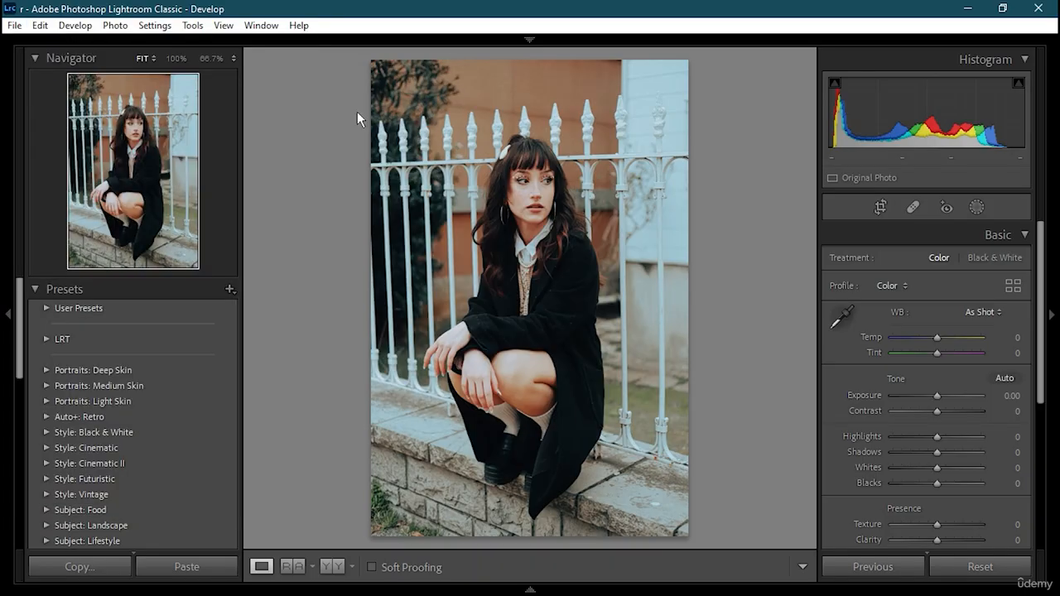
left_click(627, 334)
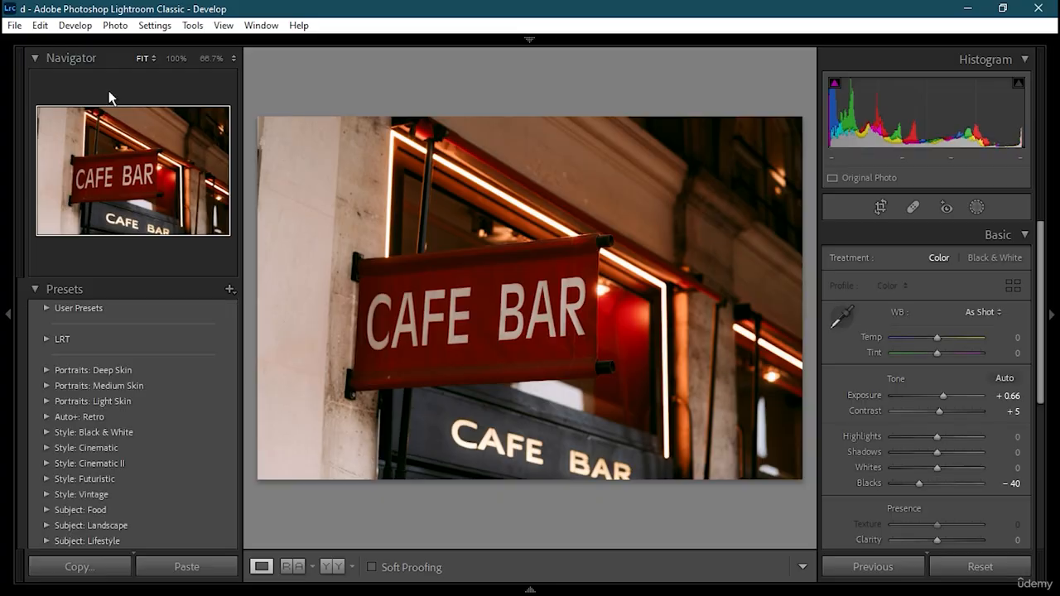
- Switch to the recent catalog r.lrcat and confirm the relaunch
left_click(15, 25)
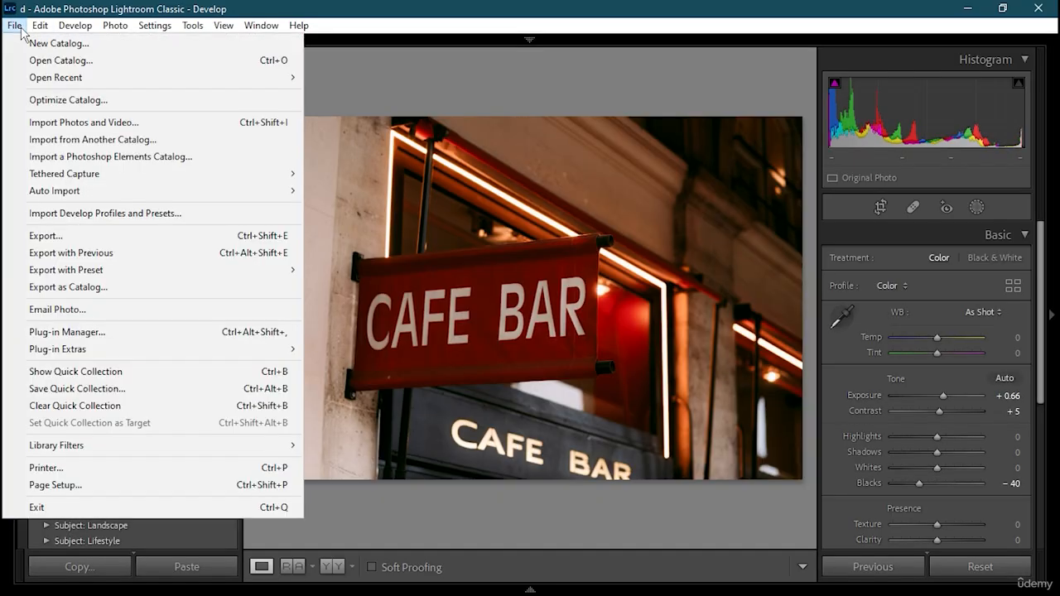
key("Right")
mouse_move(14, 30)
mouse_move(93, 81)
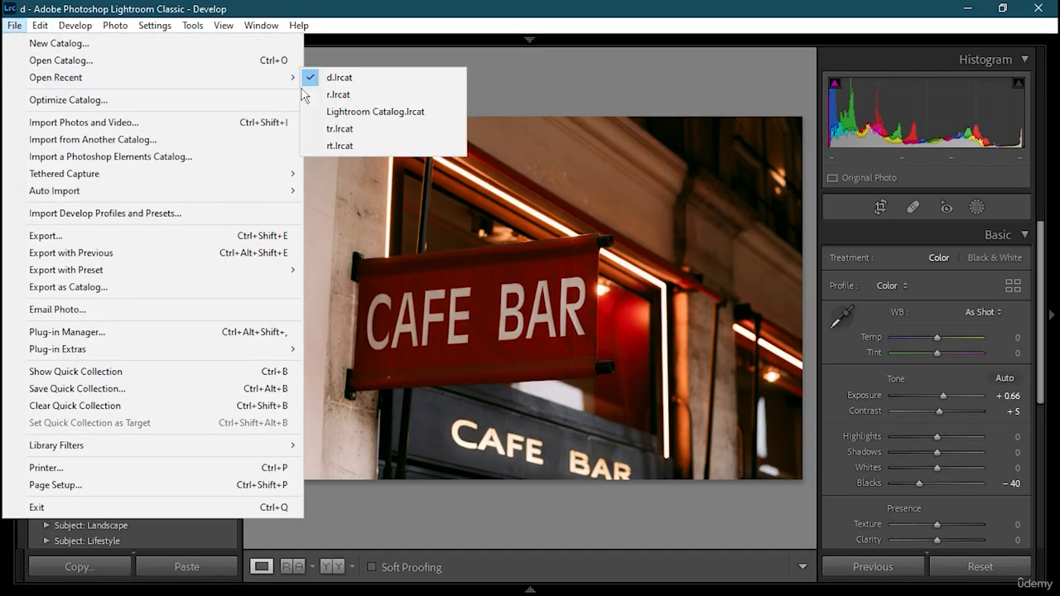
left_click(373, 99)
left_click(612, 334)
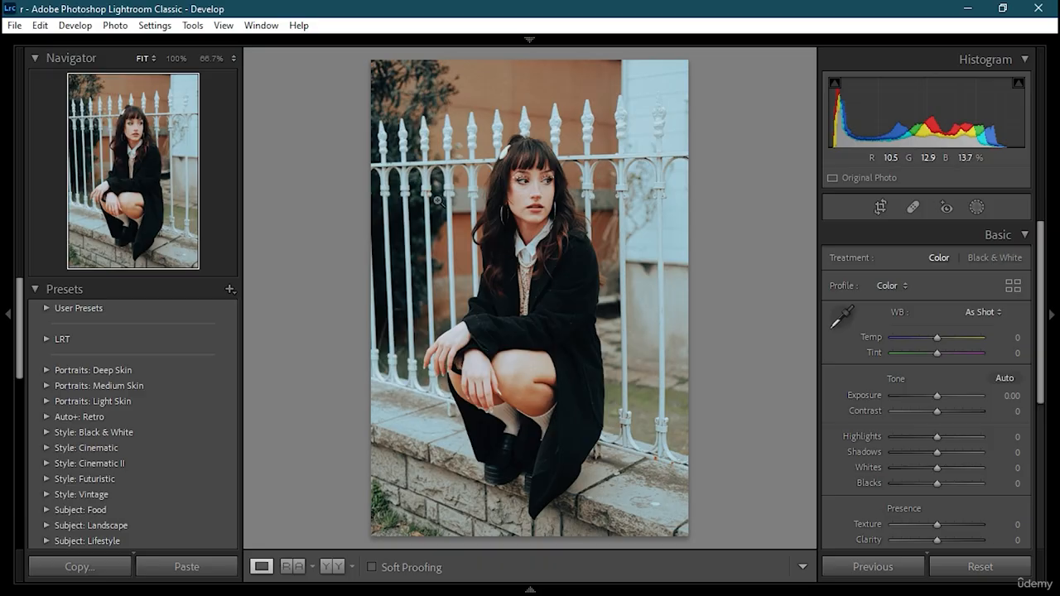
- Open the export settings for the portrait photo and choose Hard Drive as the export destination
left_click(14, 25)
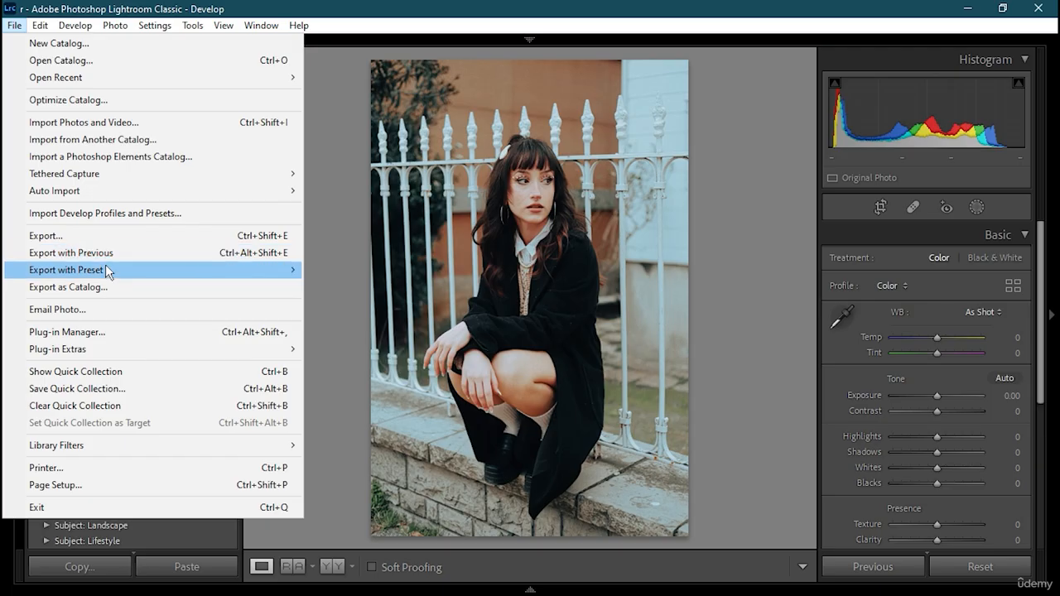
mouse_move(106, 271)
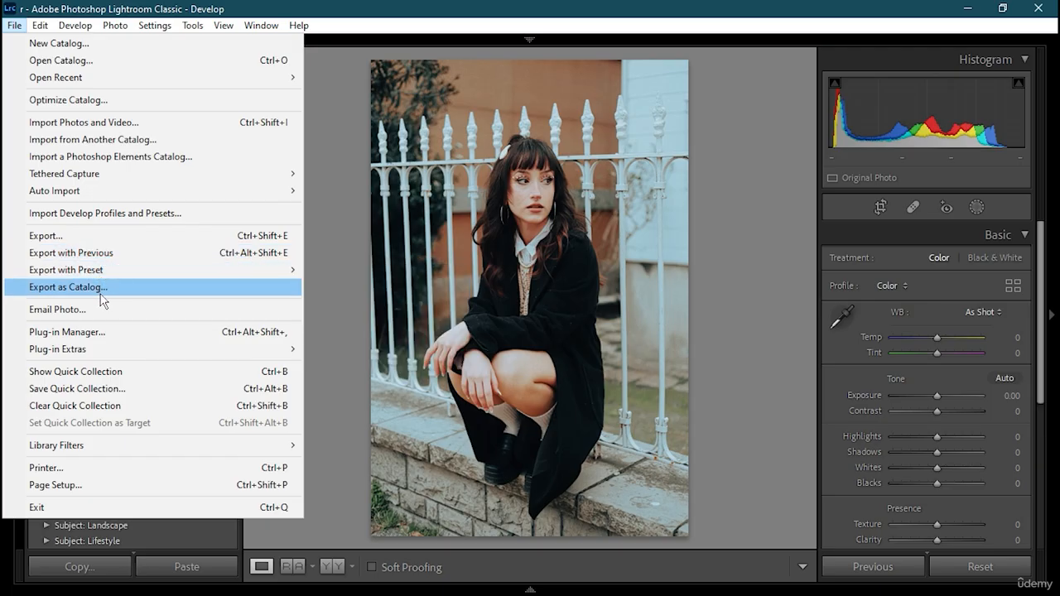
left_click(102, 236)
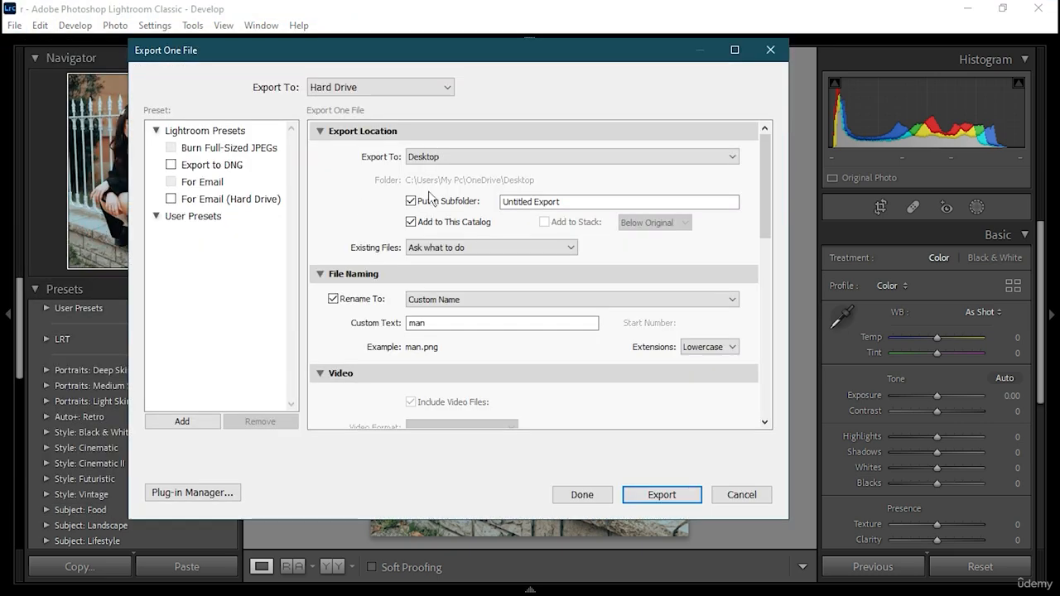
mouse_move(766, 158)
left_mouse_down()
mouse_move(779, 356)
mouse_move(762, 275)
mouse_move(764, 177)
left_mouse_up()
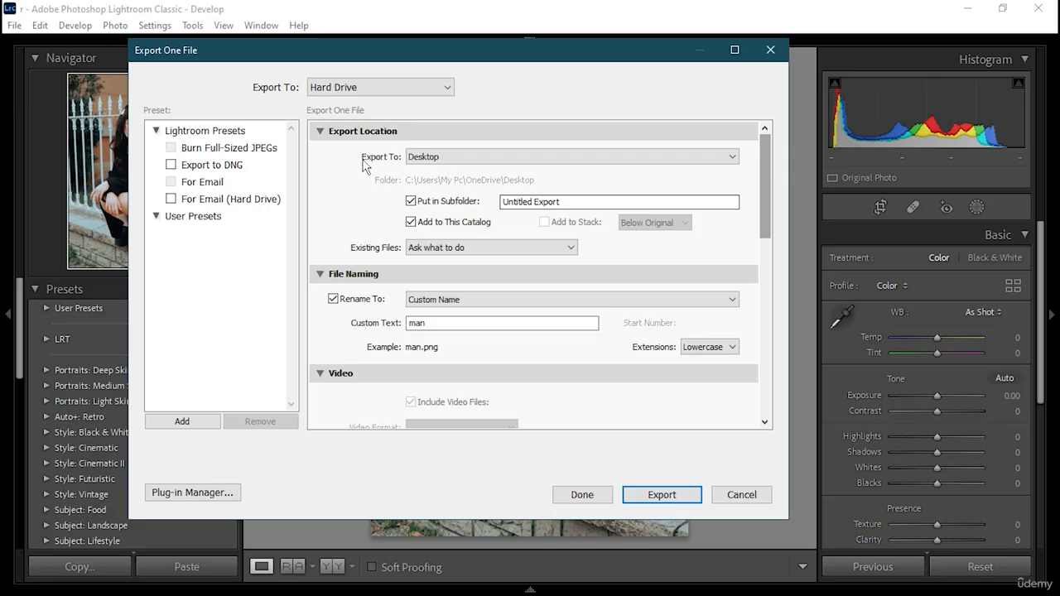
left_click(445, 86)
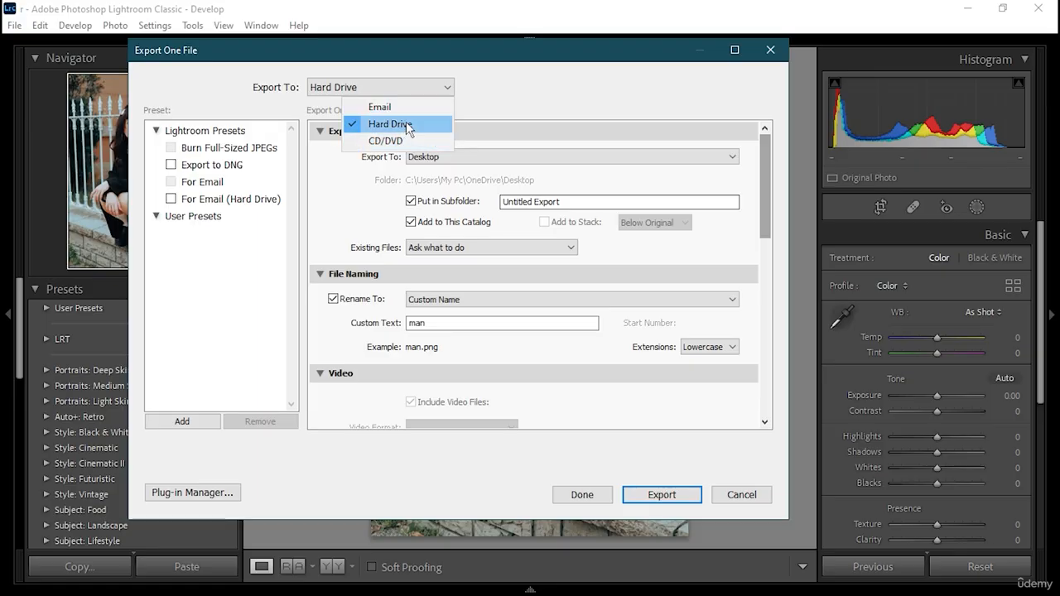
left_click(399, 123)
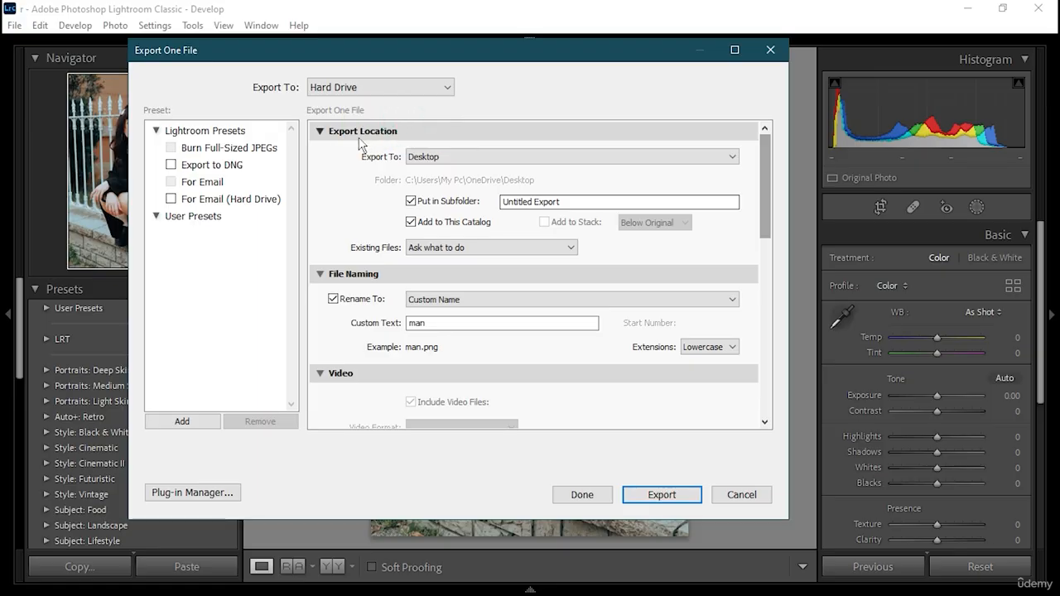
- Set the export location to Desktop in the Untitled Export subfolder, with existing files handled by Ask what to do
left_click(492, 156)
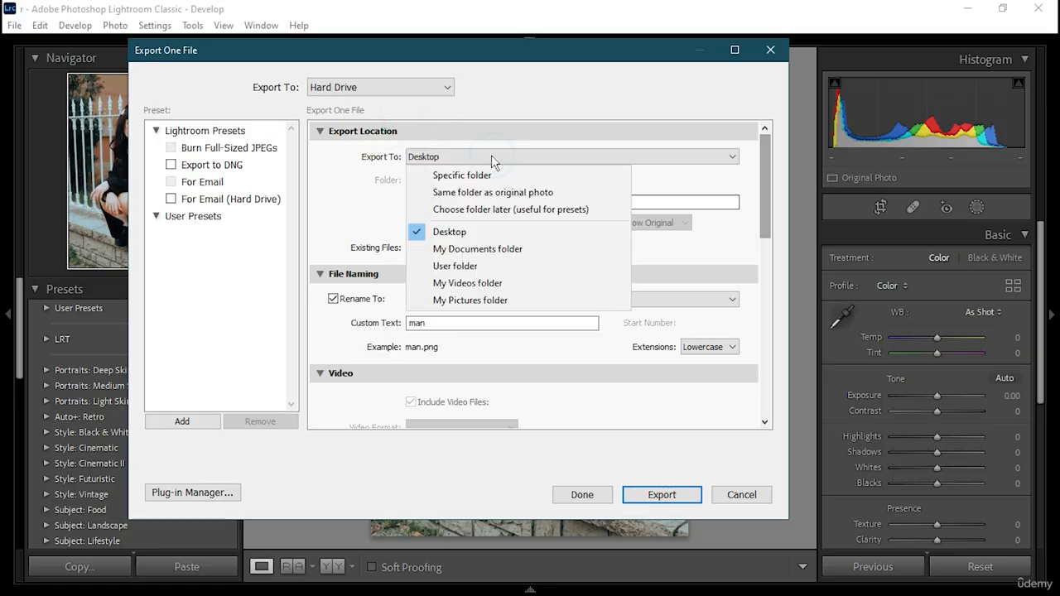
left_click(480, 234)
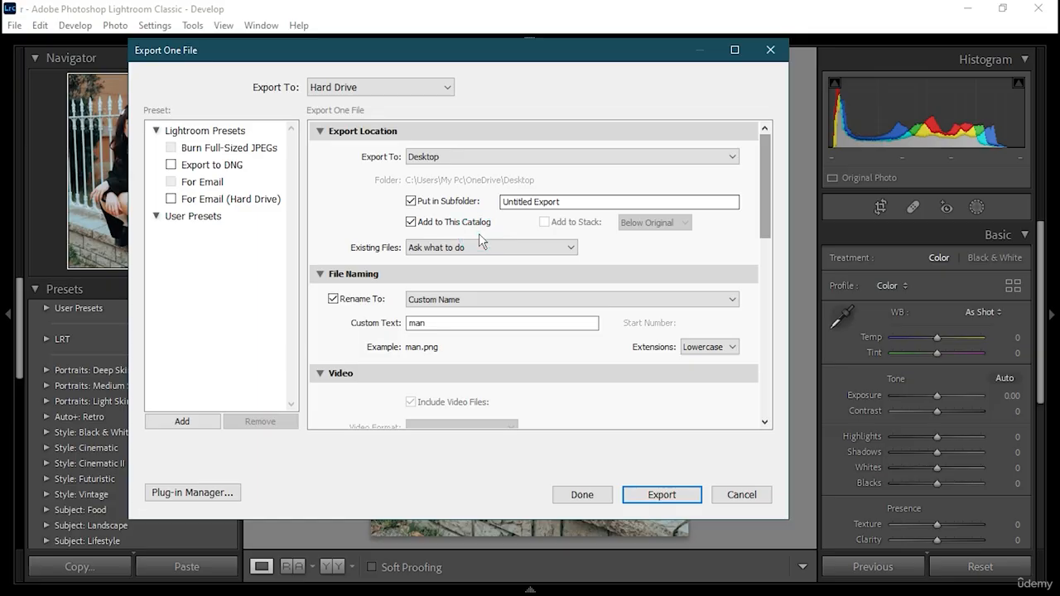
left_click(423, 204)
left_click(567, 247)
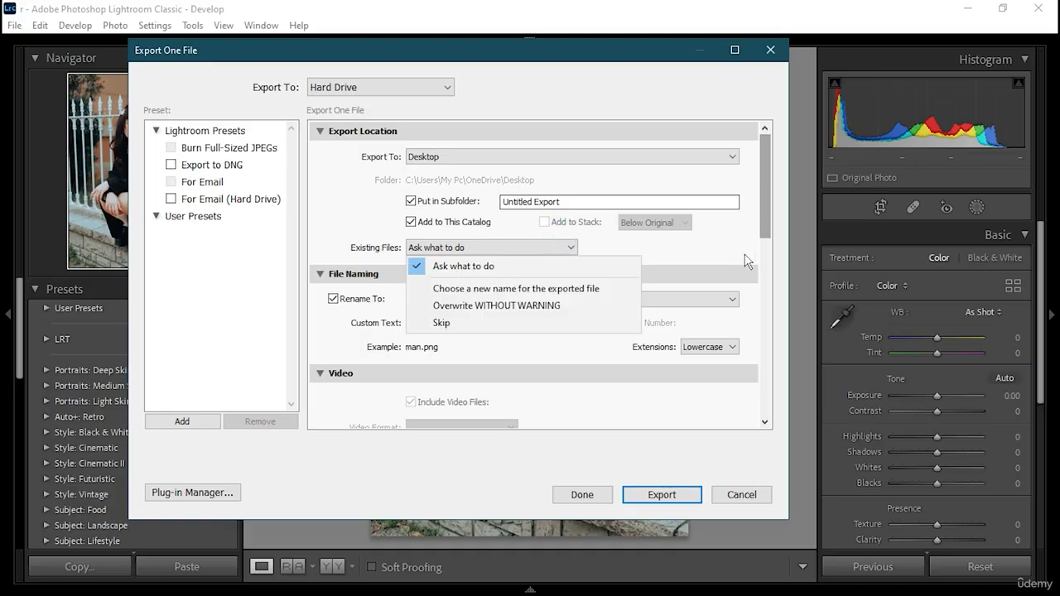
left_click(698, 248)
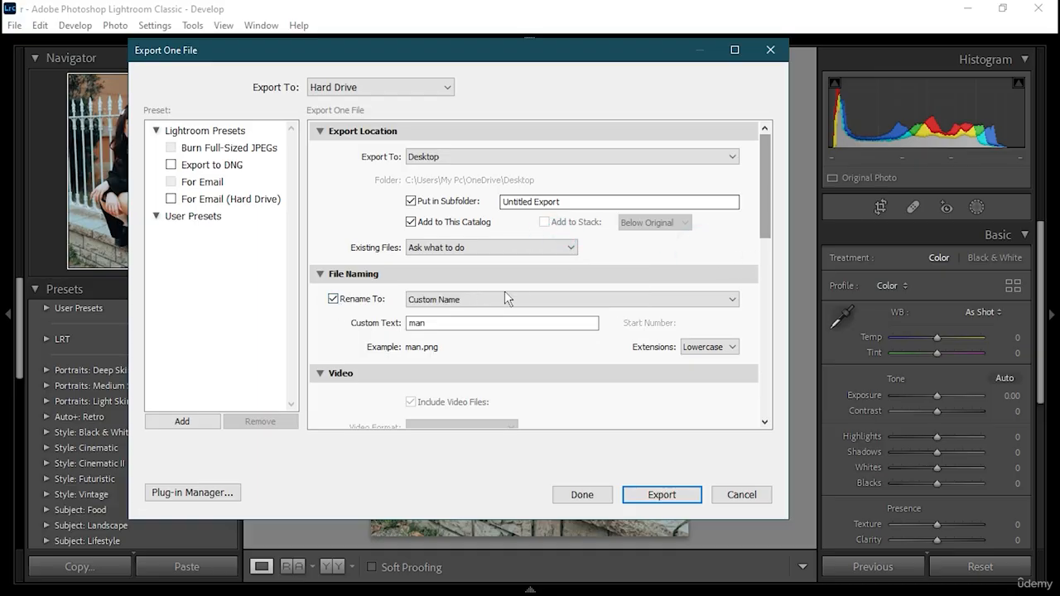
- Rename the exported file with the Custom Name template as girl and set its extension to Uppercase
left_click(470, 299)
left_click(460, 423)
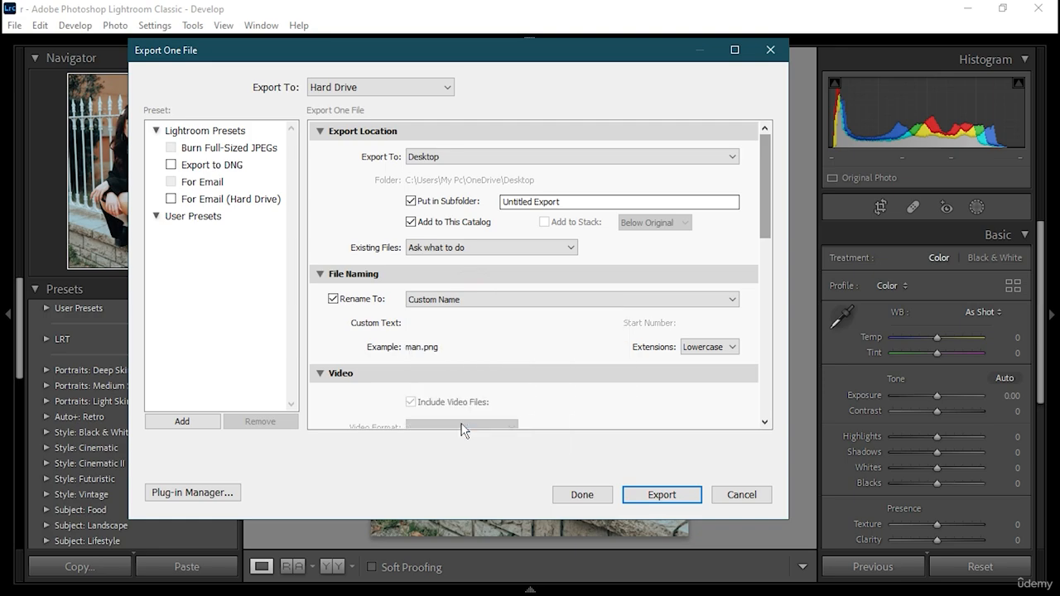
left_click(451, 299)
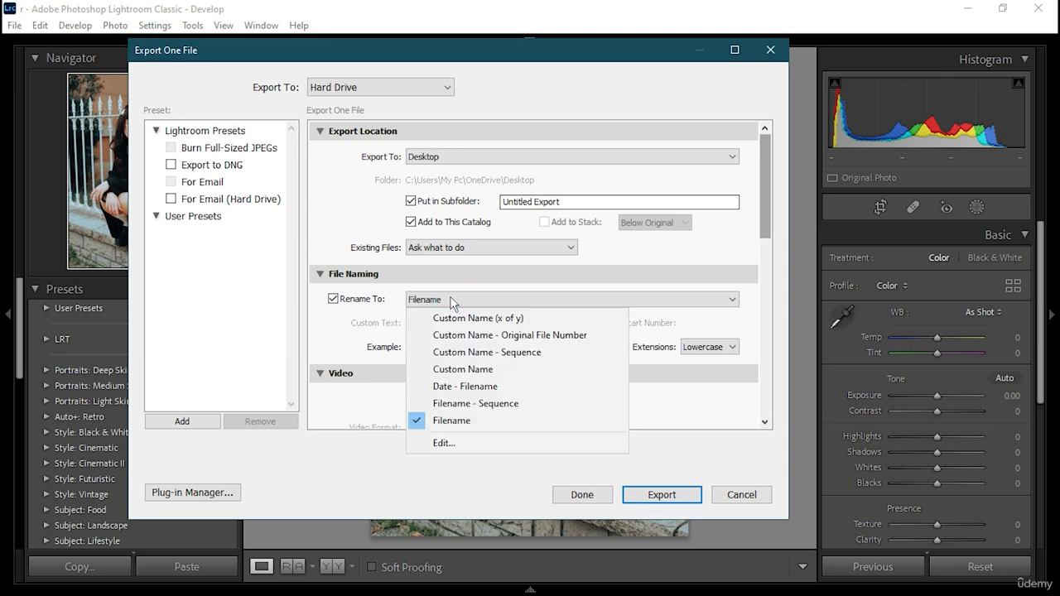
left_click(470, 370)
left_click(475, 323)
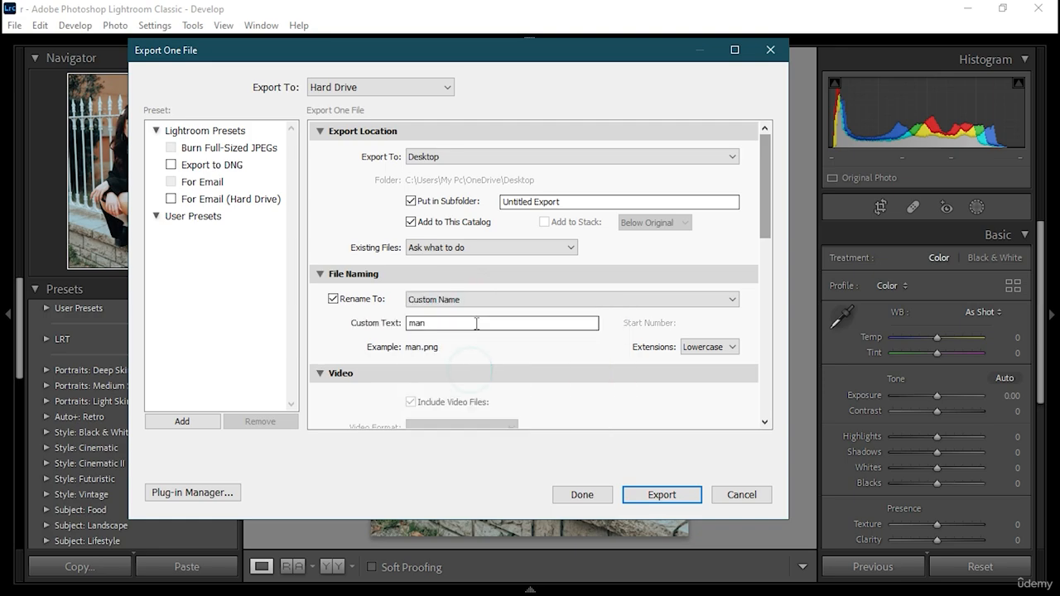
key("BackSpace")
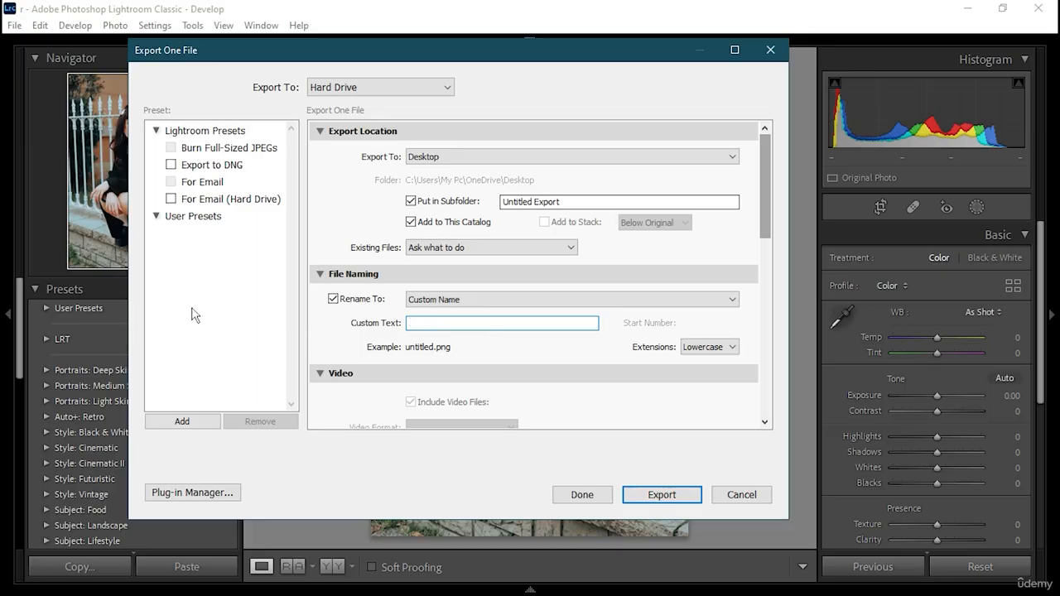
type("girl")
left_click(717, 348)
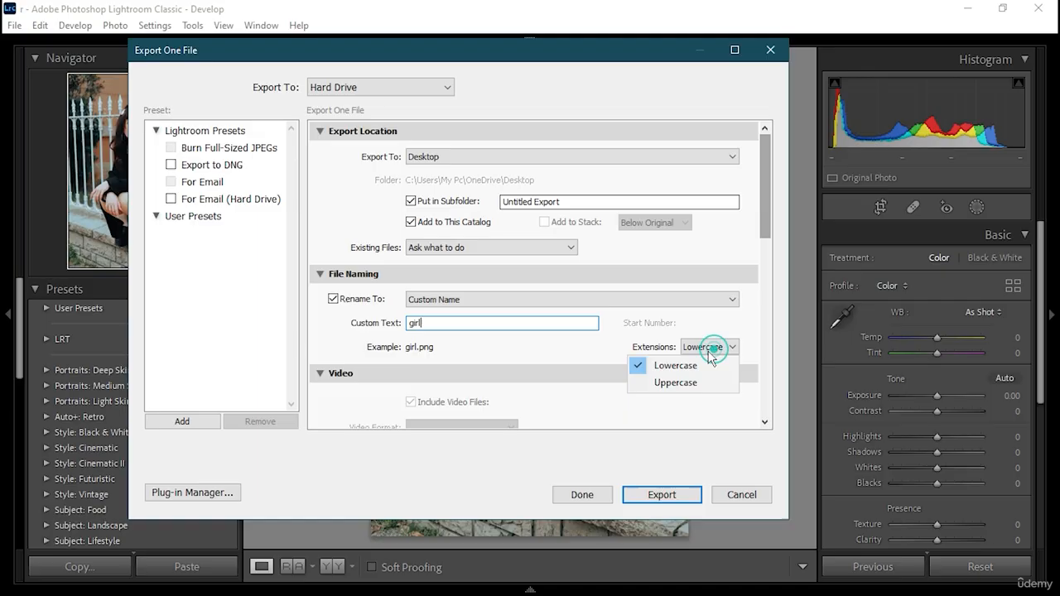
left_click(677, 385)
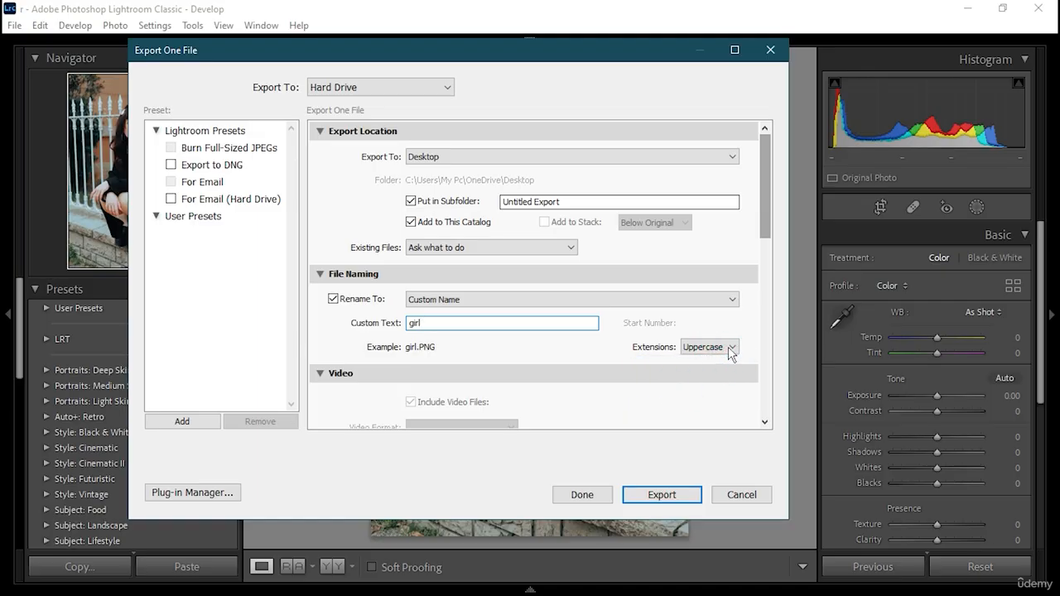
- Set the output sharpening to Glossy Paper with the High amount
scroll(554, 345, "down", 5)
scroll(373, 232, "up", 4)
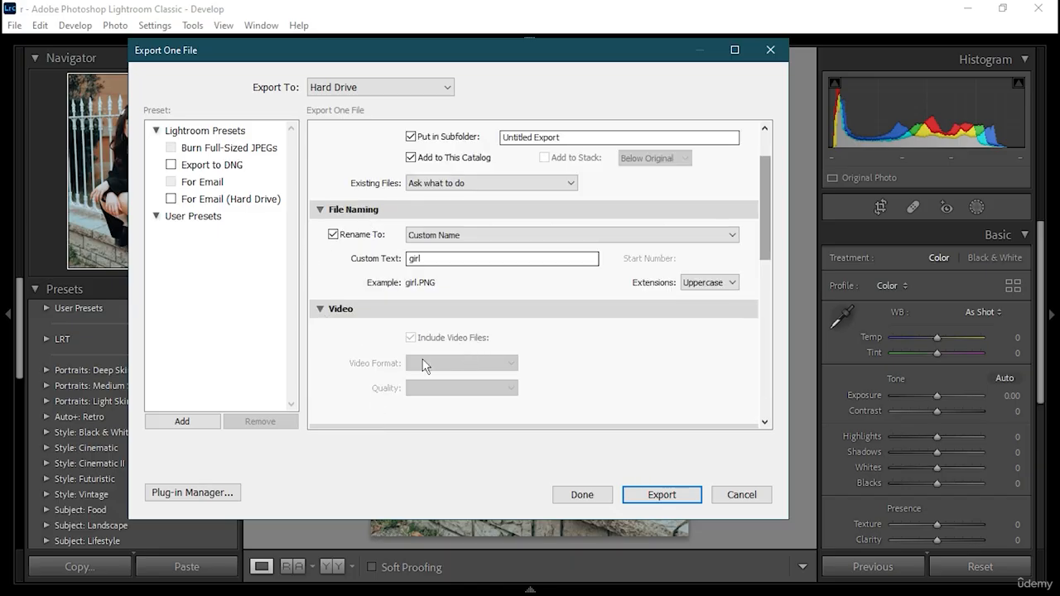
scroll(459, 339, "down", 5)
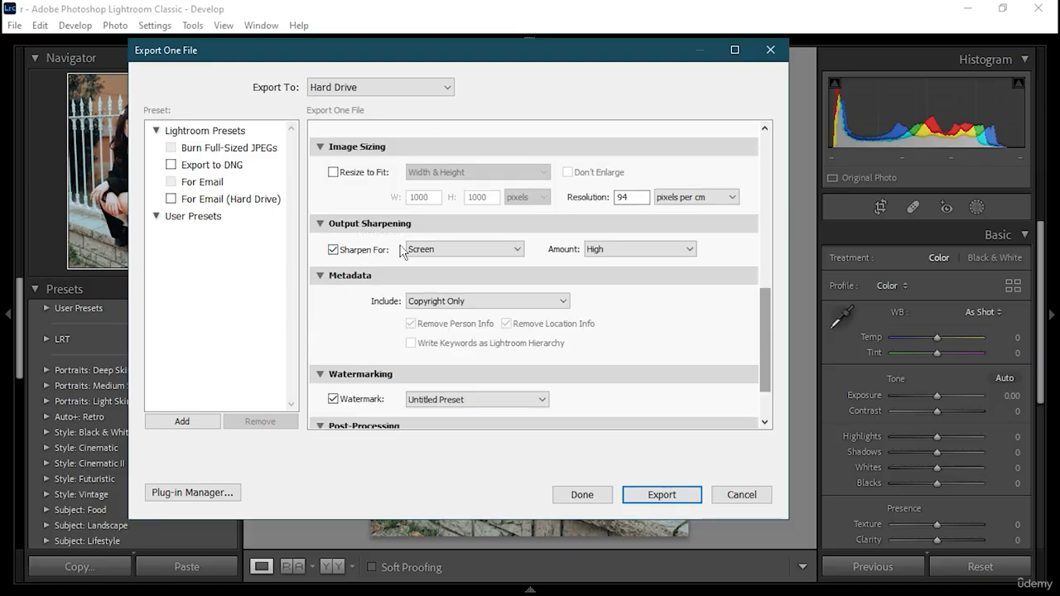
left_click(333, 249)
left_click(333, 249)
left_click(684, 249)
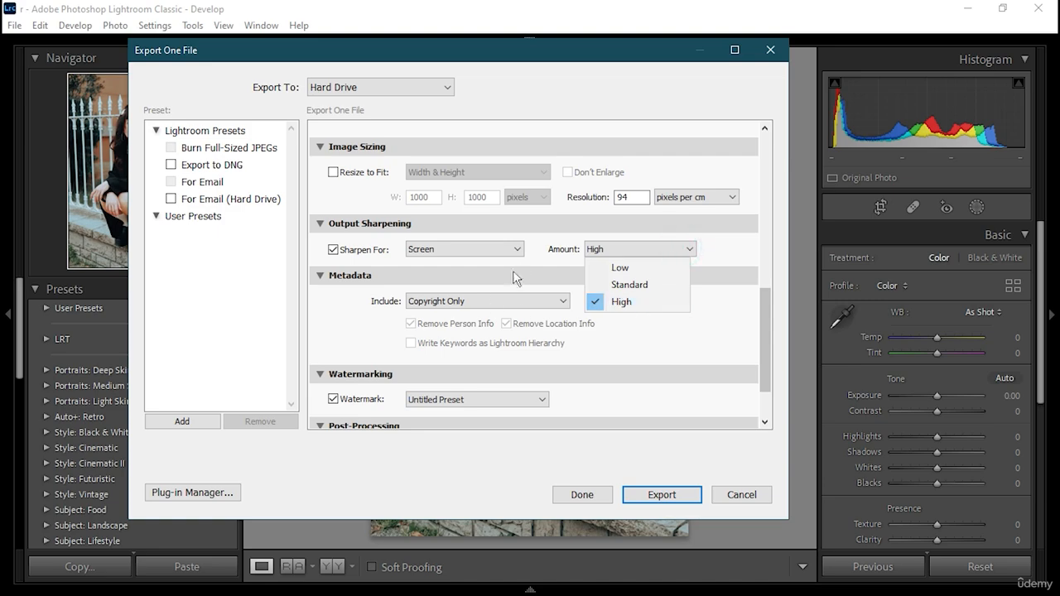
left_click(500, 248)
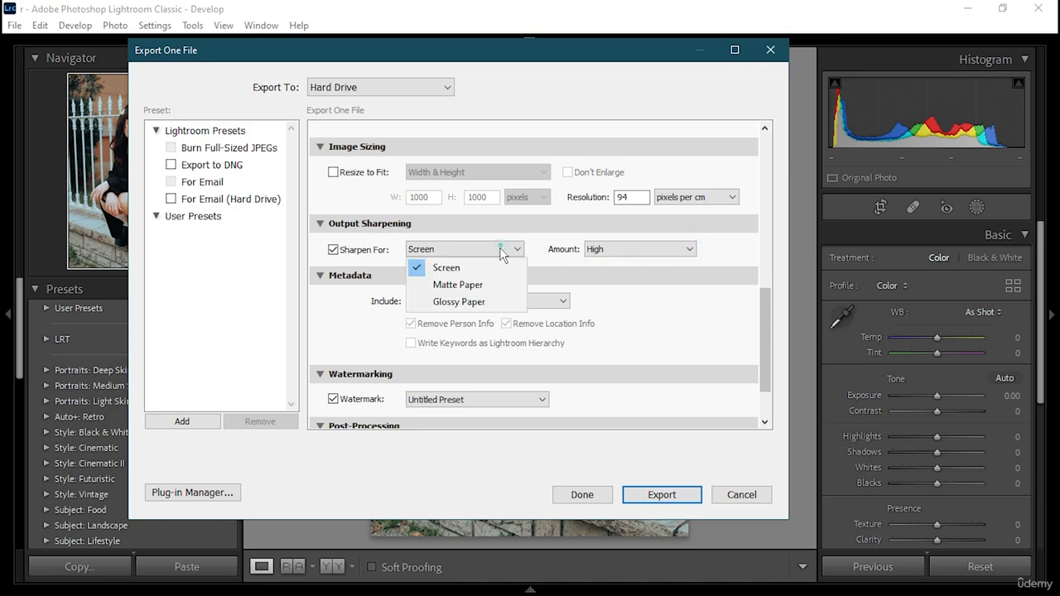
key("Escape")
left_click(500, 303)
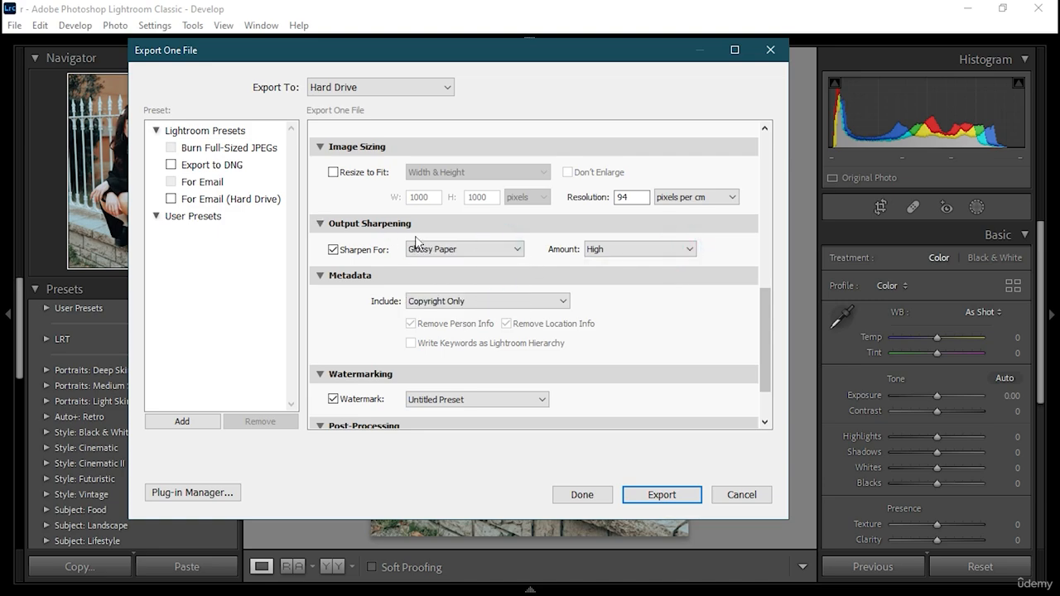
- Leave Resize to Fit off and set the export resolution unit to pixels per inch
left_click(335, 173)
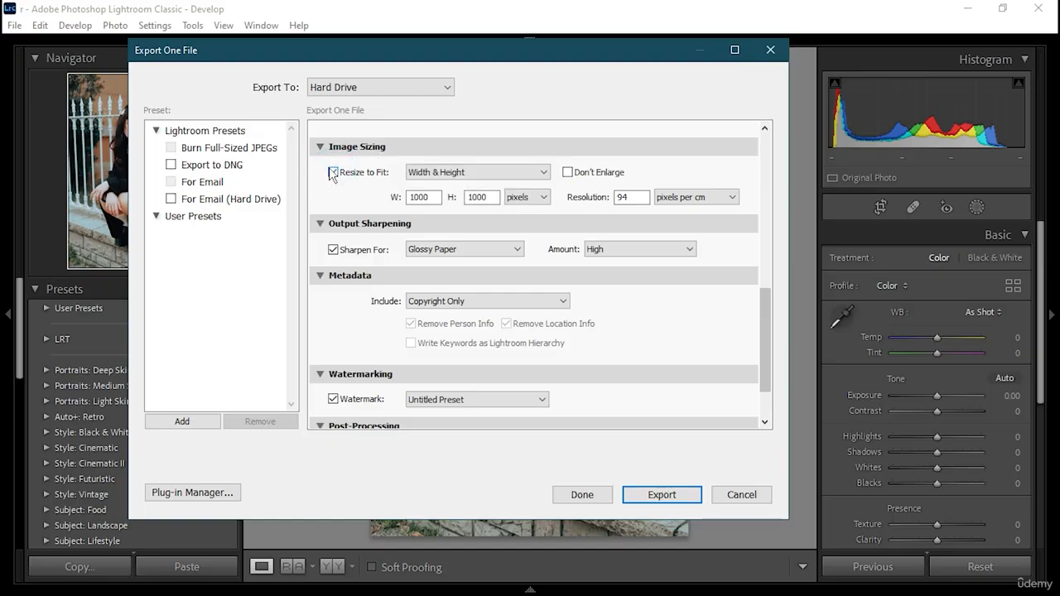
left_click(334, 172)
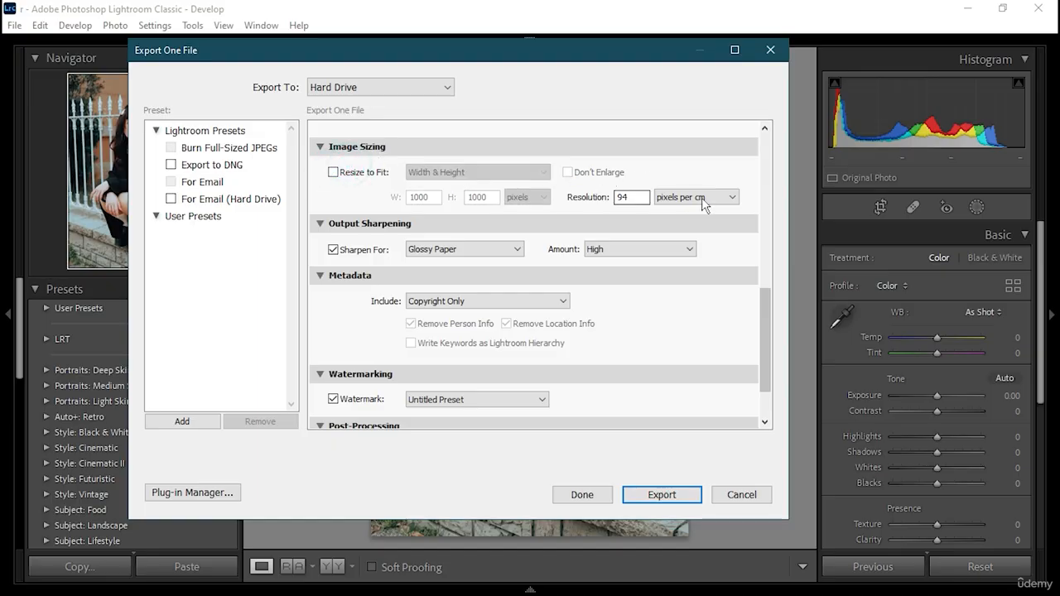
left_click(706, 197)
left_click(705, 214)
- Include All Metadata in the export and turn on Write Keywords as Lightroom Hierarchy
left_click(489, 300)
left_click(455, 389)
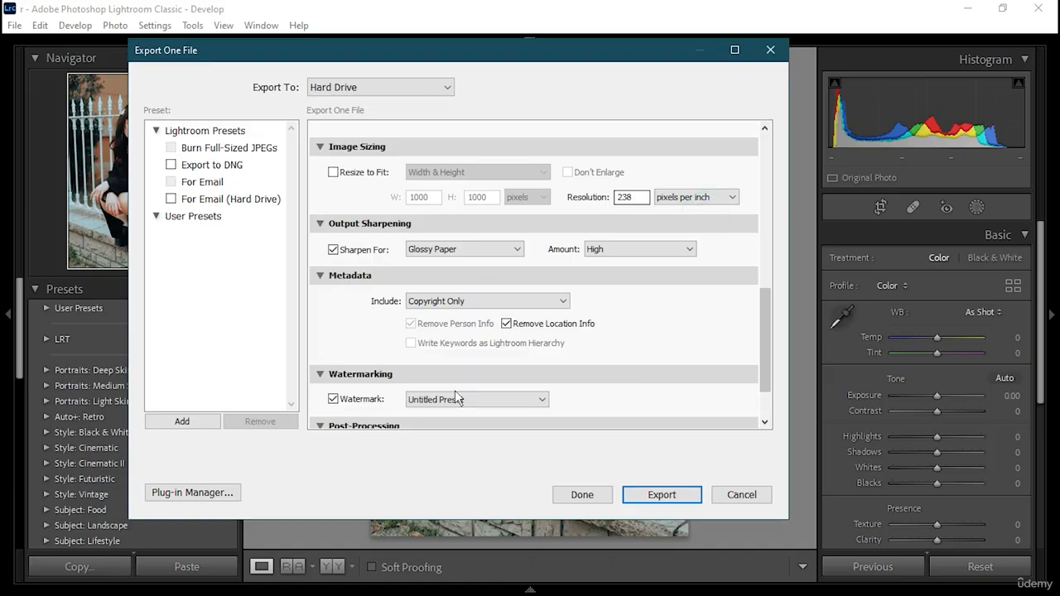
left_click(411, 343)
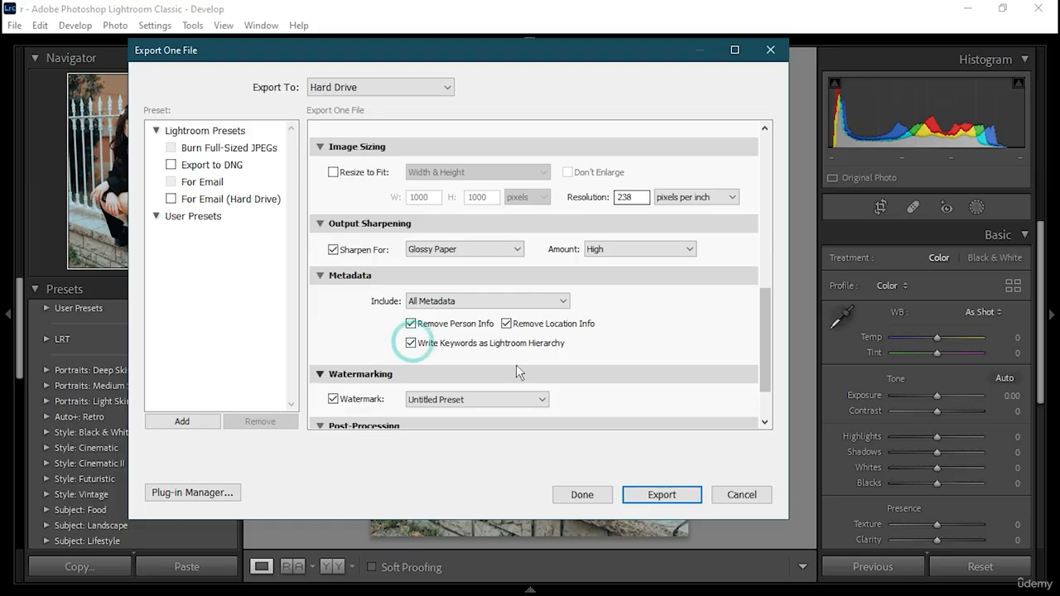
- Review the Untitled Preset watermark in the Watermark Editor and accept it with the text LRT
scroll(516, 365, "down", 2)
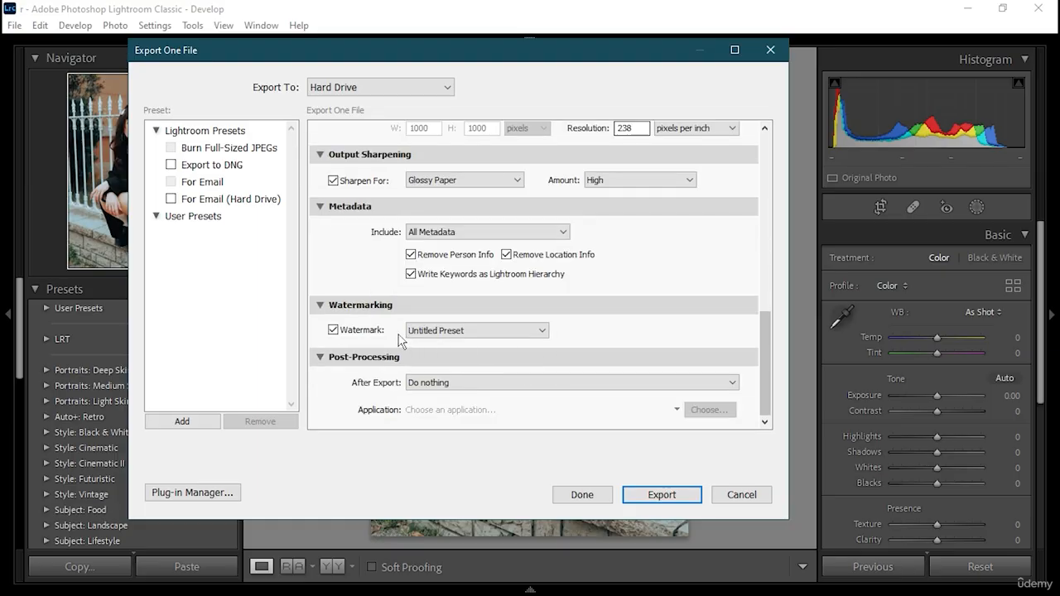
left_click(466, 332)
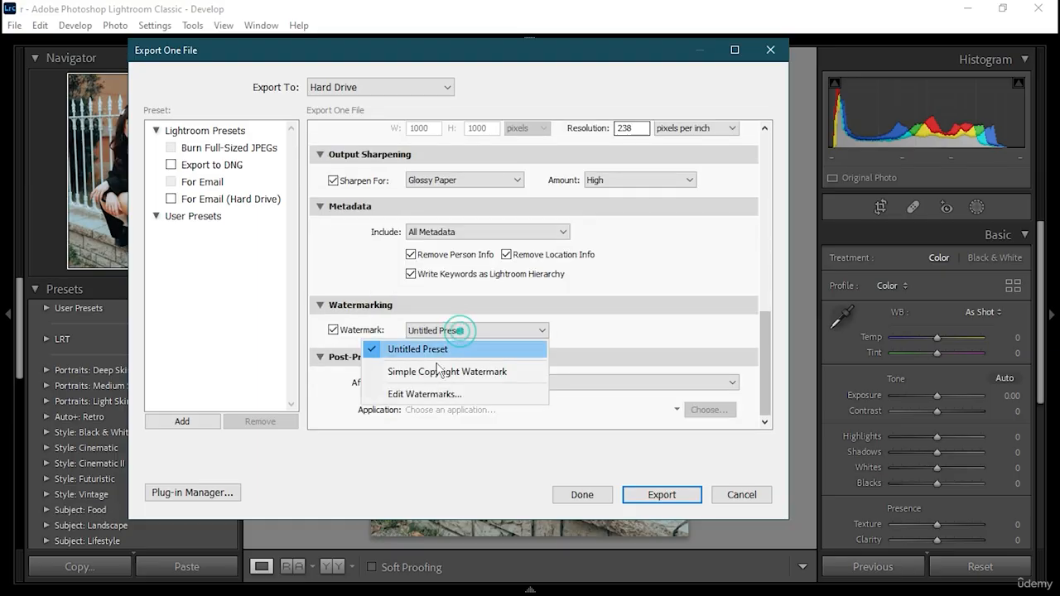
left_click(418, 396)
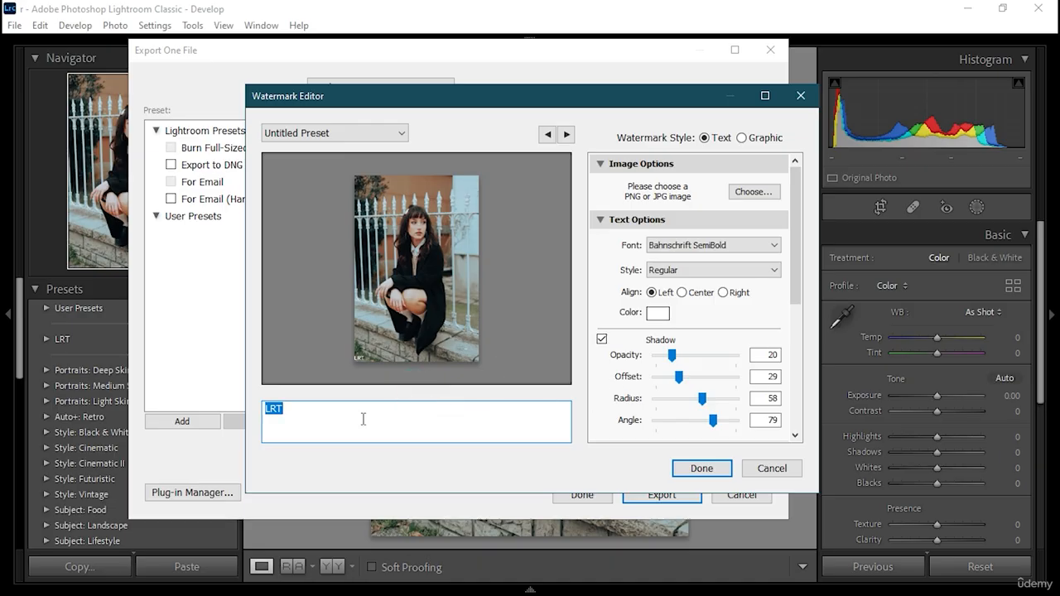
left_click(352, 418)
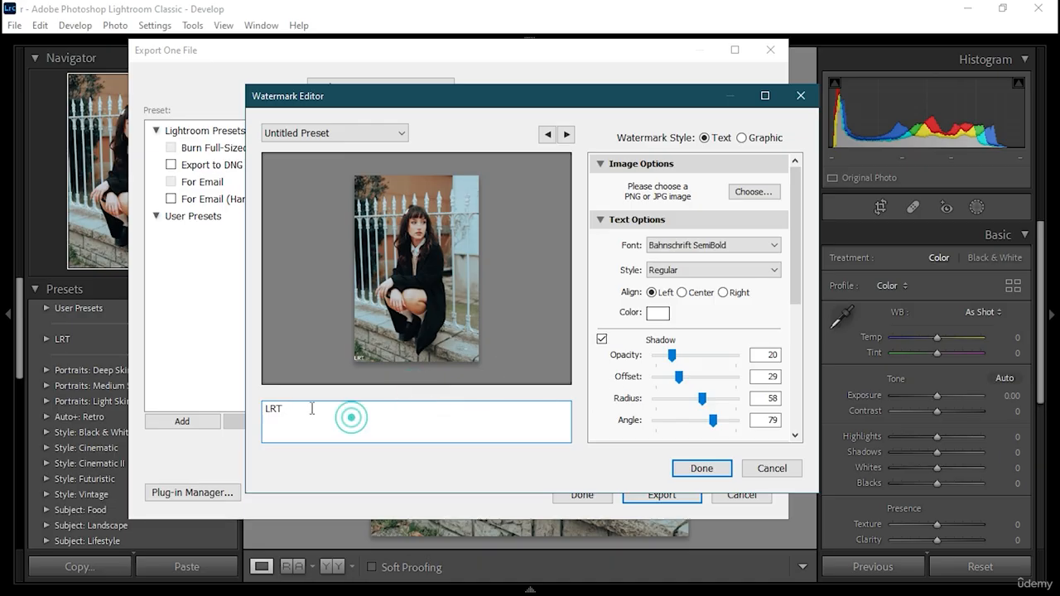
left_click(710, 470)
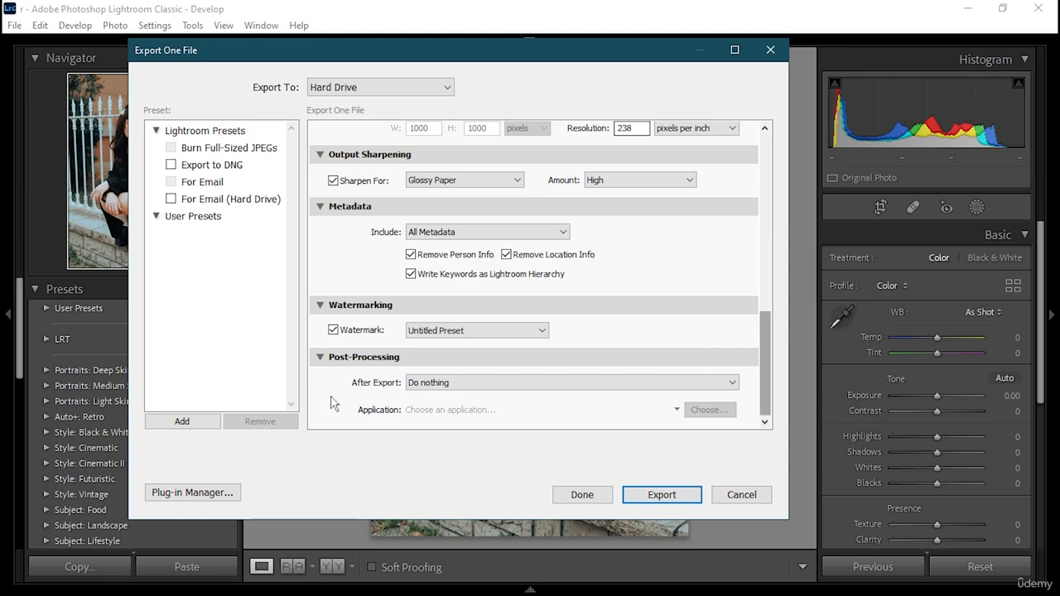
- Export the photo with After Export set to Do nothing, and show the filmstrip
left_click(539, 383)
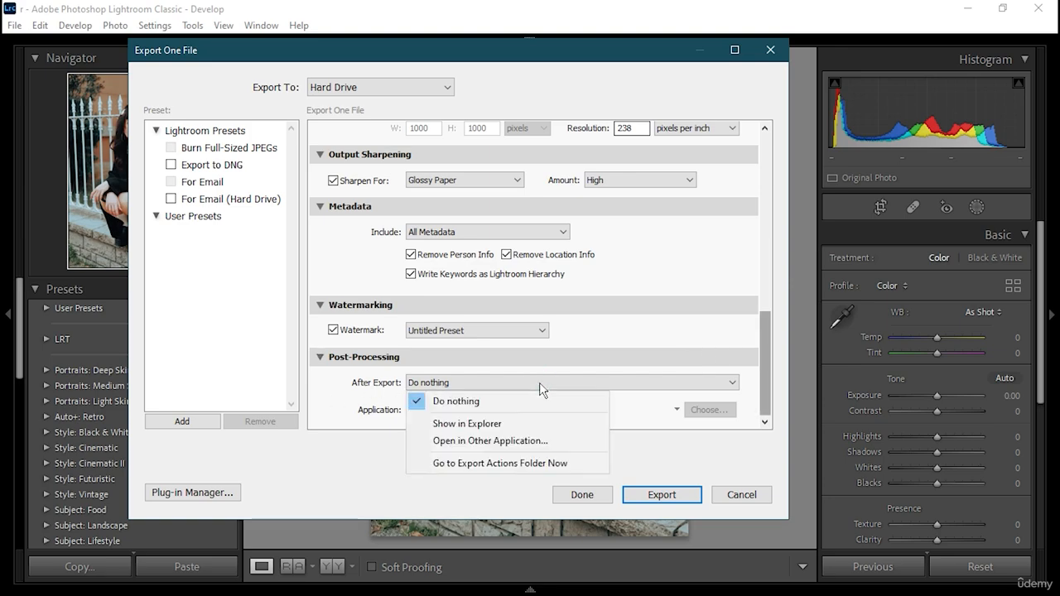
left_click(539, 383)
left_click(540, 385)
left_click(674, 497)
left_click(674, 495)
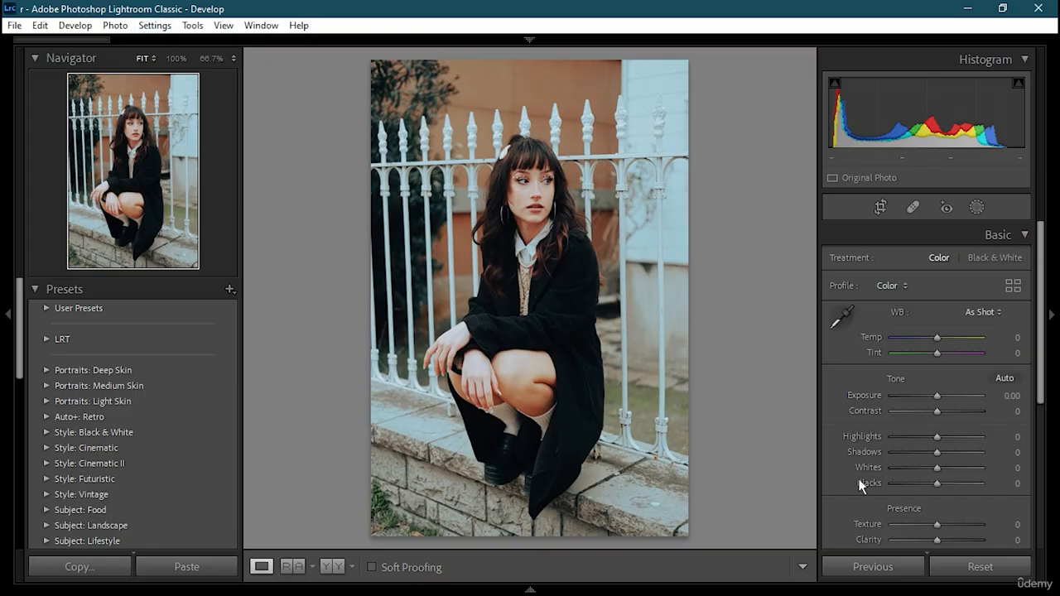
left_click(530, 589)
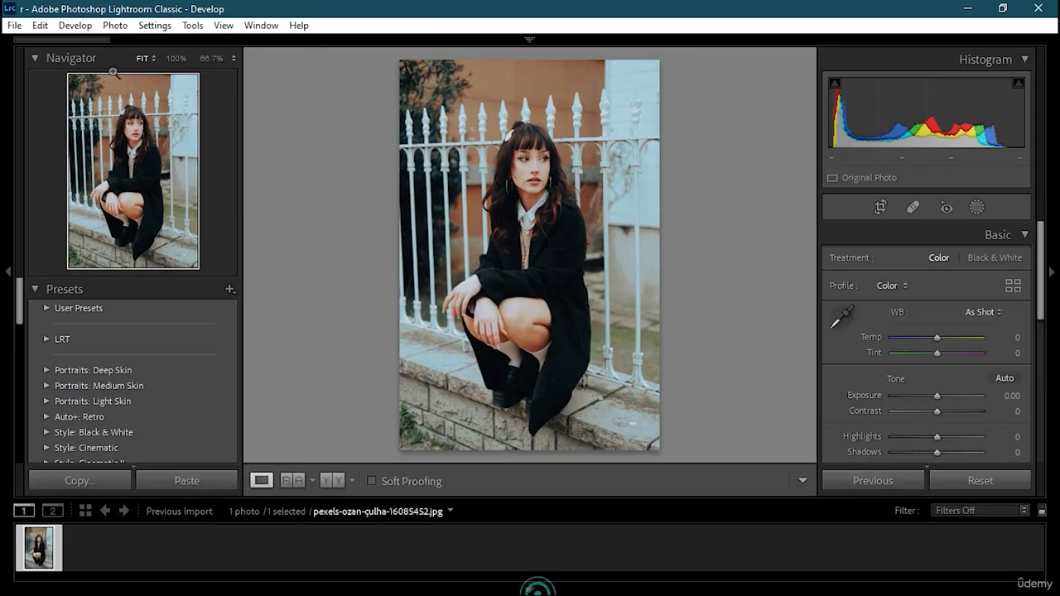
- Switch to the desktop and open the Untitled Export folder to check for the exported photo
left_click(530, 39)
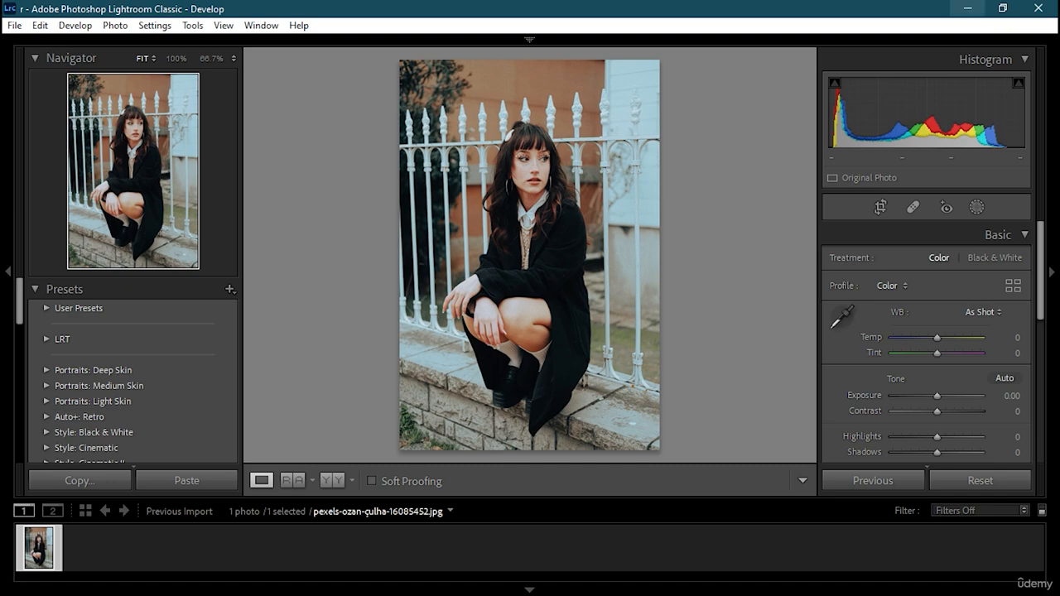
left_click(951, 8)
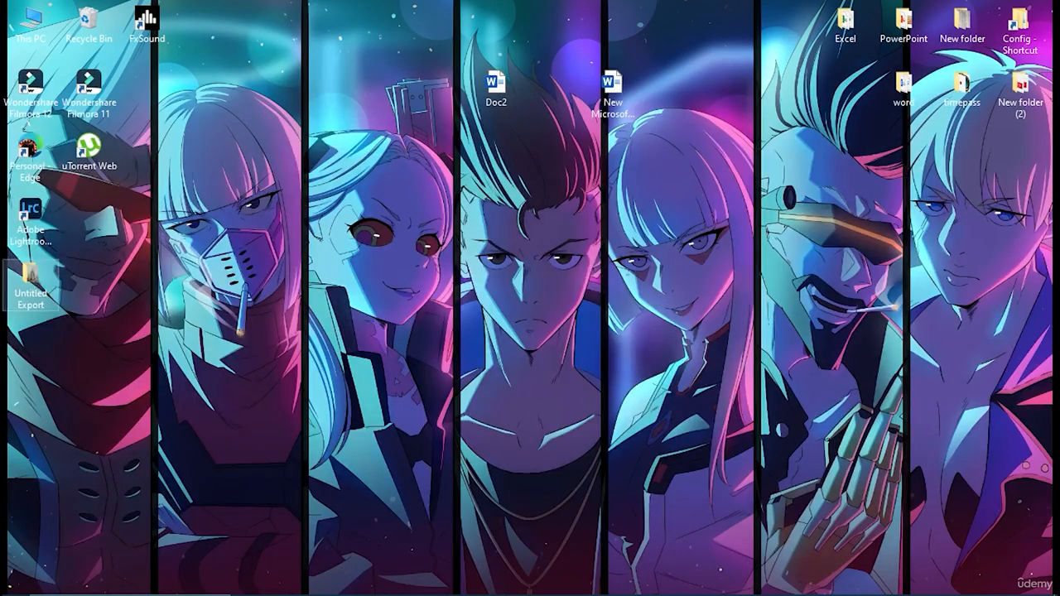
double_click(33, 286)
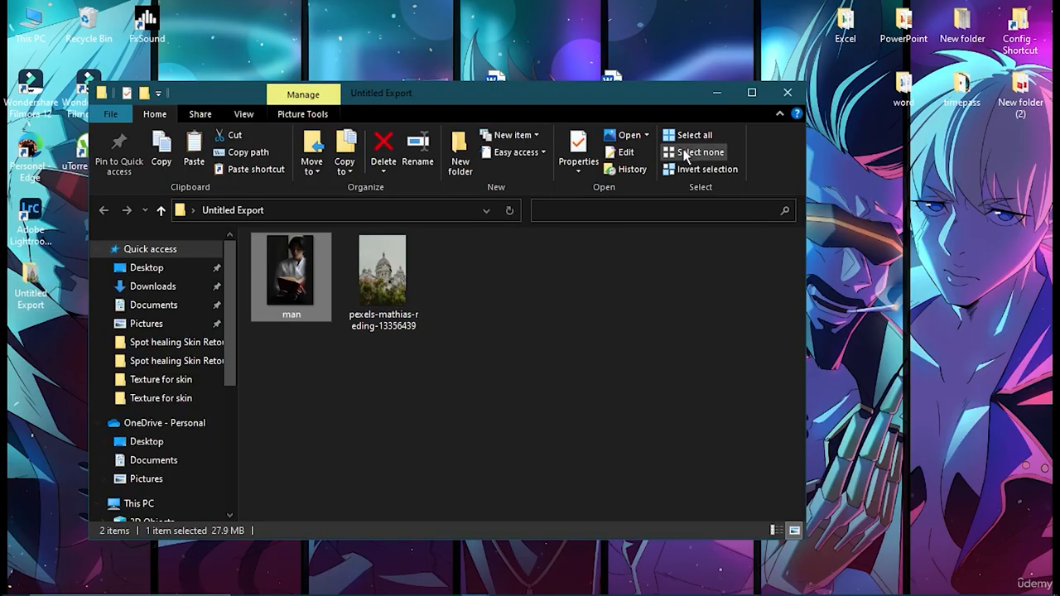
left_click(791, 92)
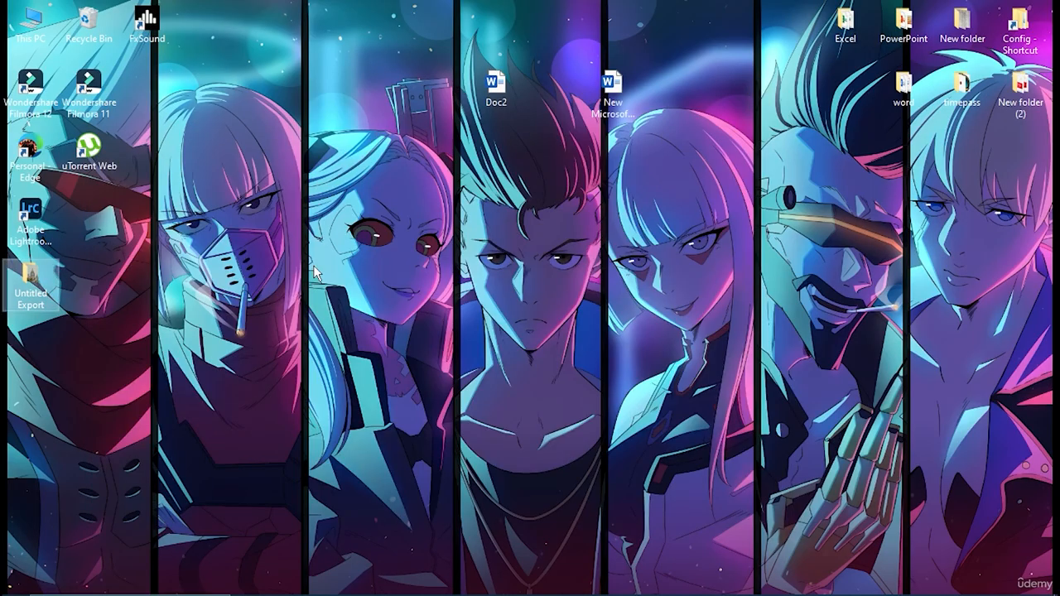
double_click(31, 282)
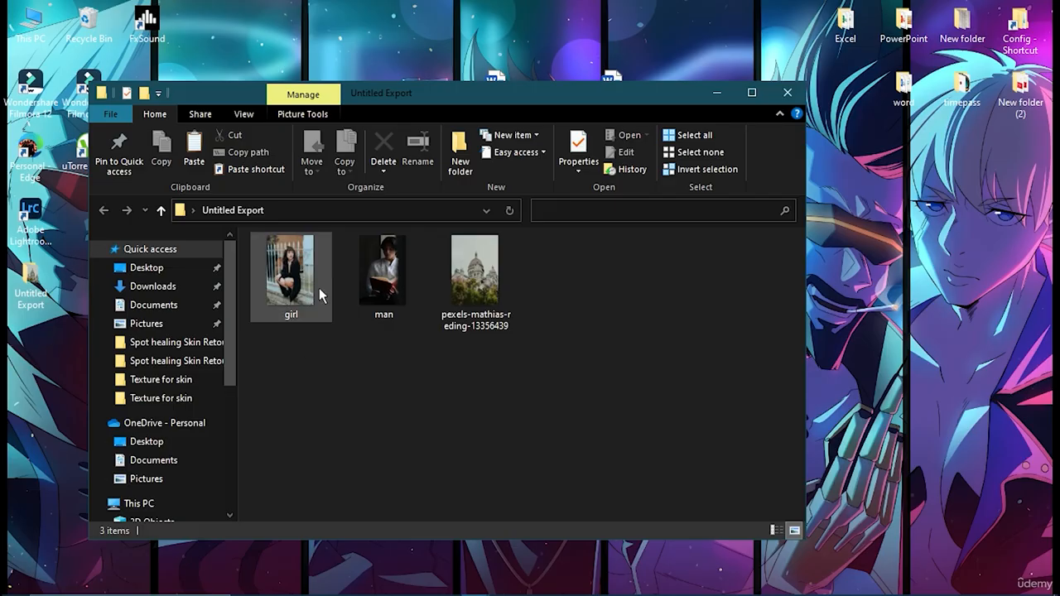
- Open girl.PNG from the Untitled Export folder and examine the exported photo from face to shoes at 23% zoom
mouse_move(308, 296)
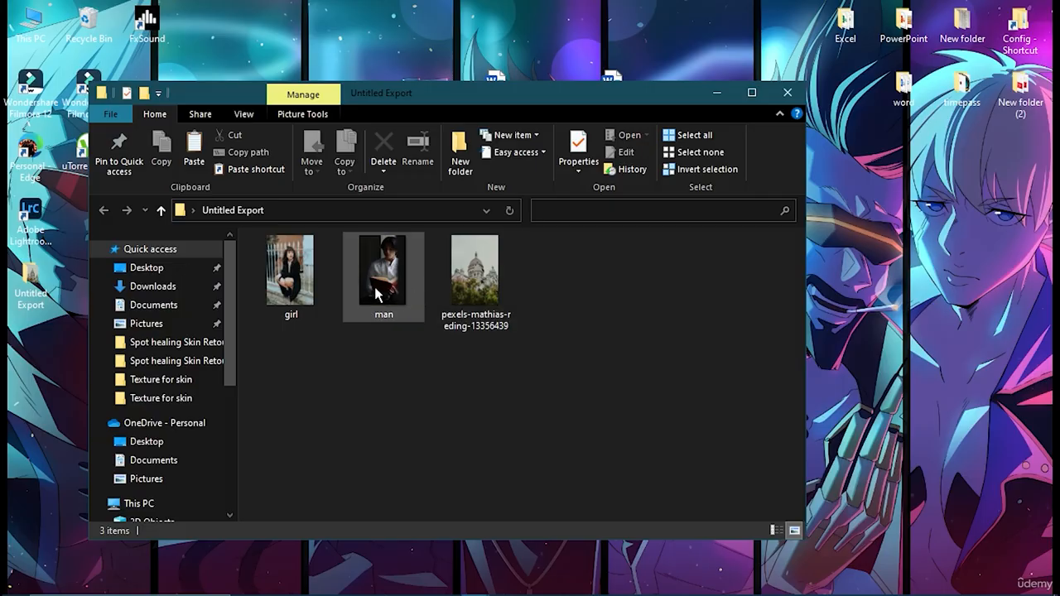
double_click(289, 292)
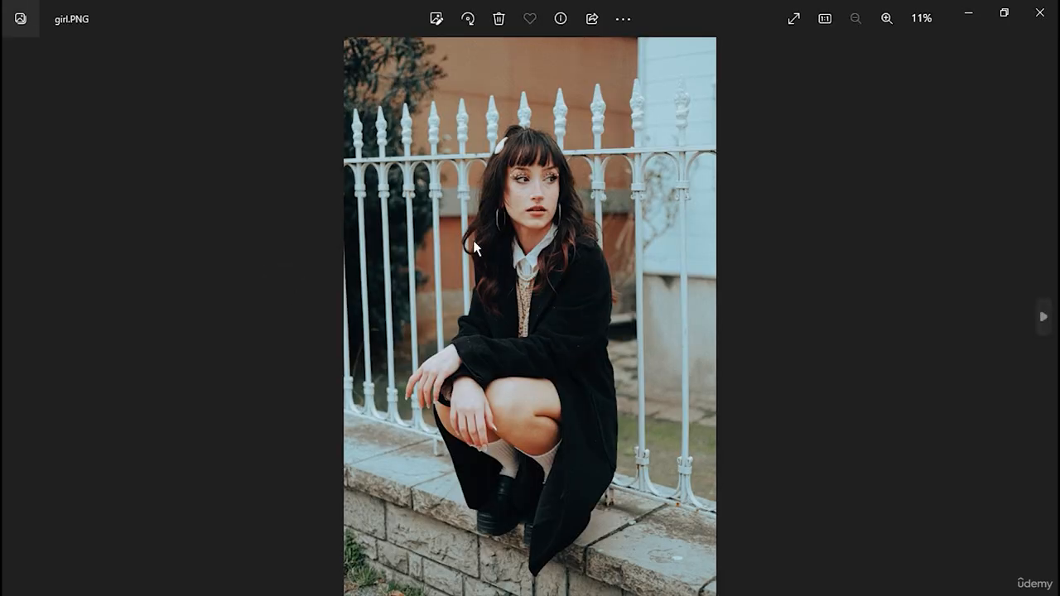
scroll(476, 240, "up", 3)
left_click_drag(613, 200, 566, 318)
left_click_drag(556, 409, 577, 274)
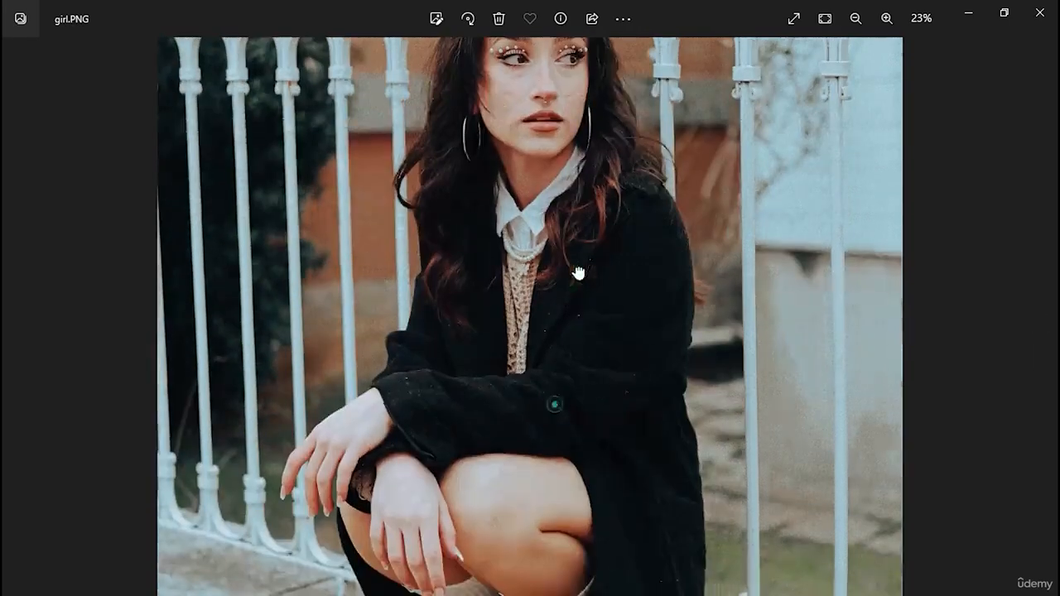
left_click_drag(559, 366, 572, 258)
left_click_drag(547, 397, 571, 253)
left_click_drag(596, 158, 604, 262)
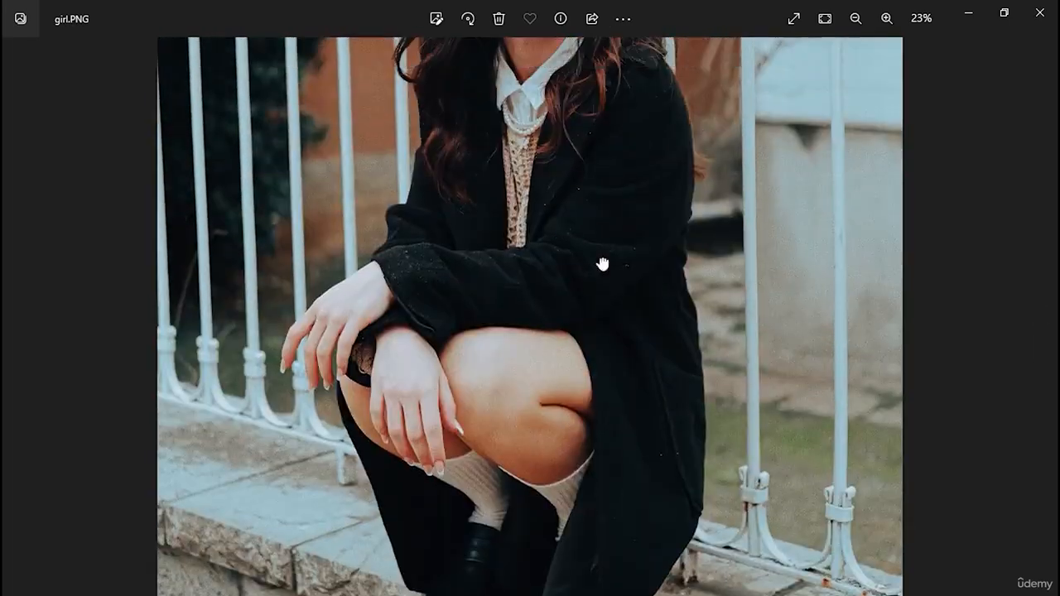
left_click_drag(608, 66, 611, 269)
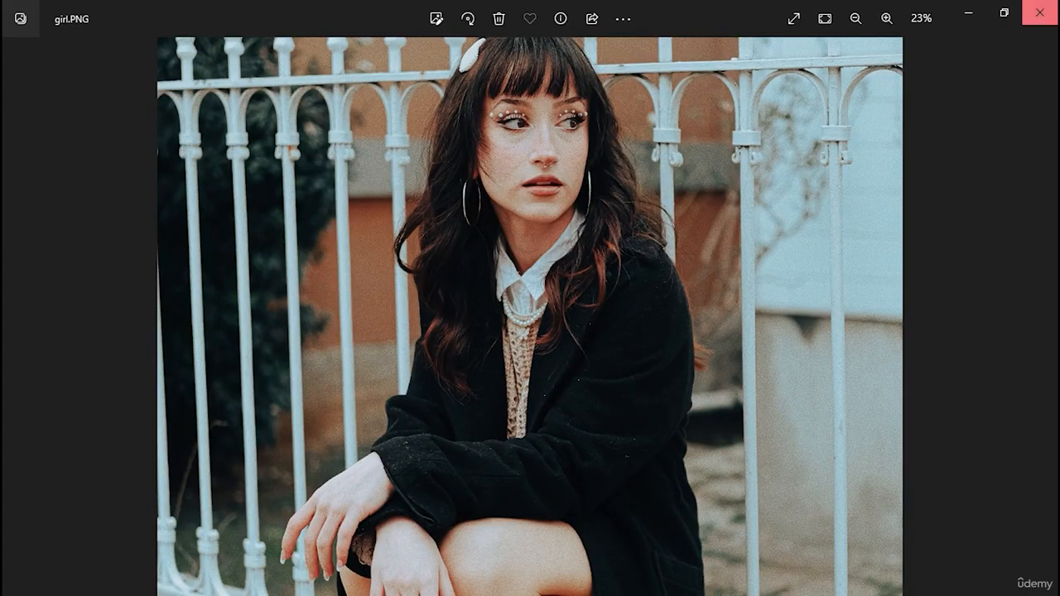
- Close the exported image and switch back to Lightroom Classic
left_click(1040, 13)
mouse_move(533, 585)
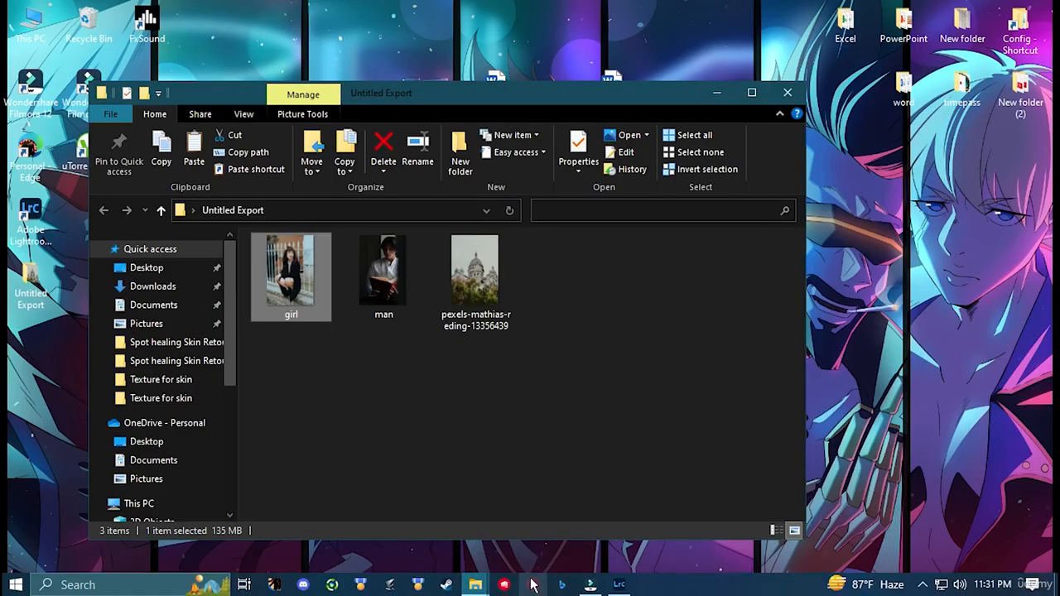
left_click(621, 587)
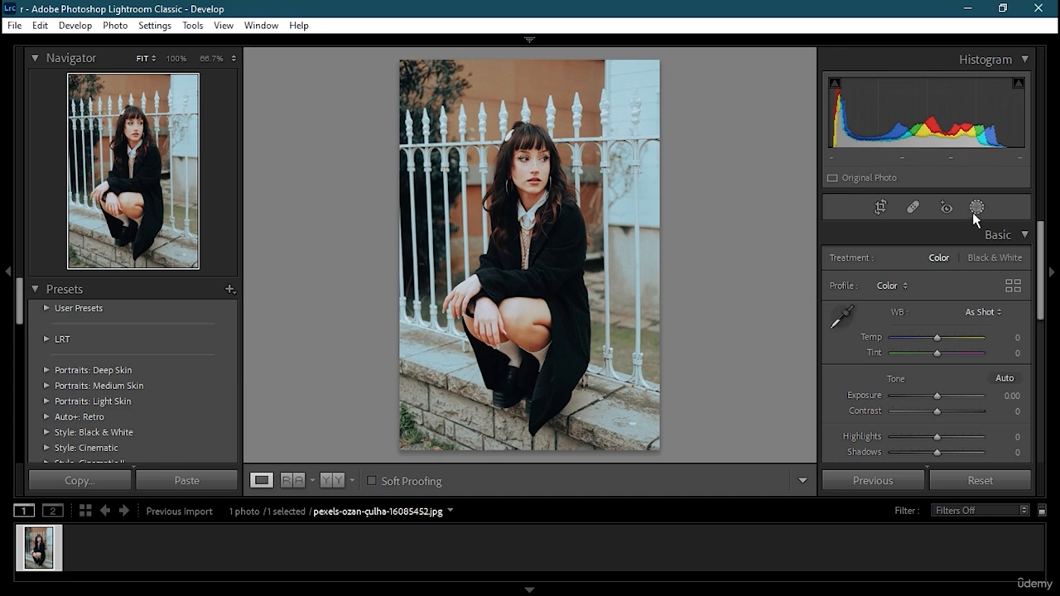
- Examine the woman's face at 66.7% zoom and return the photo to the Fit view
left_click_drag(841, 112, 890, 112)
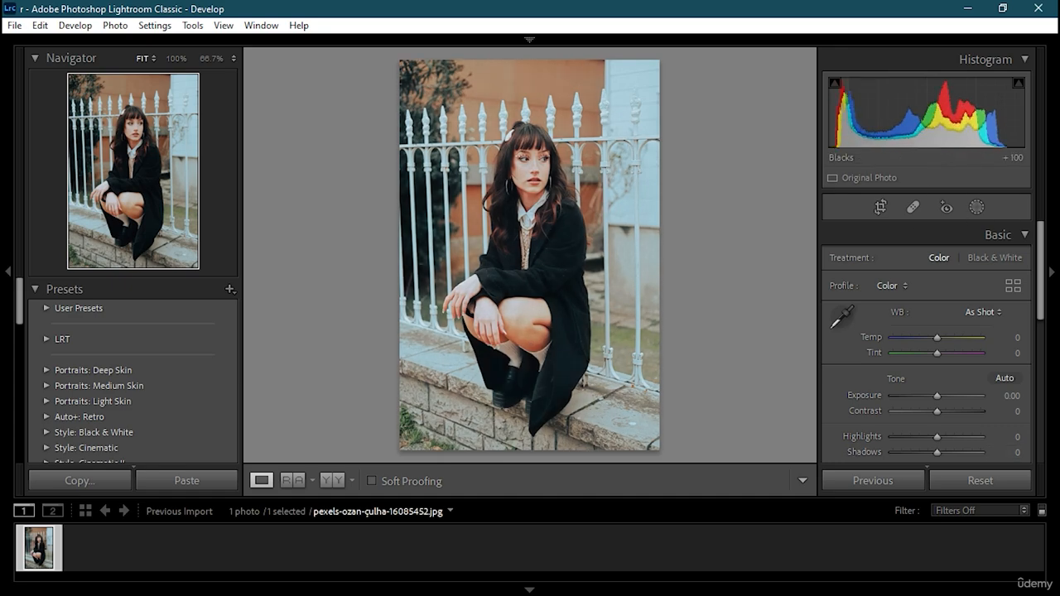
left_click(523, 197)
left_click_drag(640, 207, 655, 338)
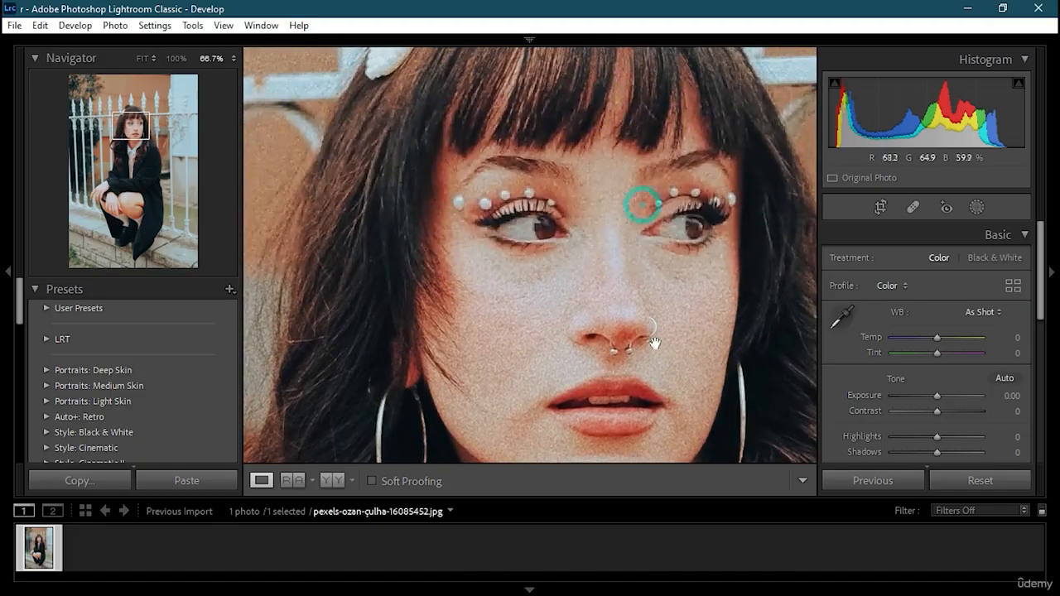
key("z")
key("z")
left_click(656, 338)
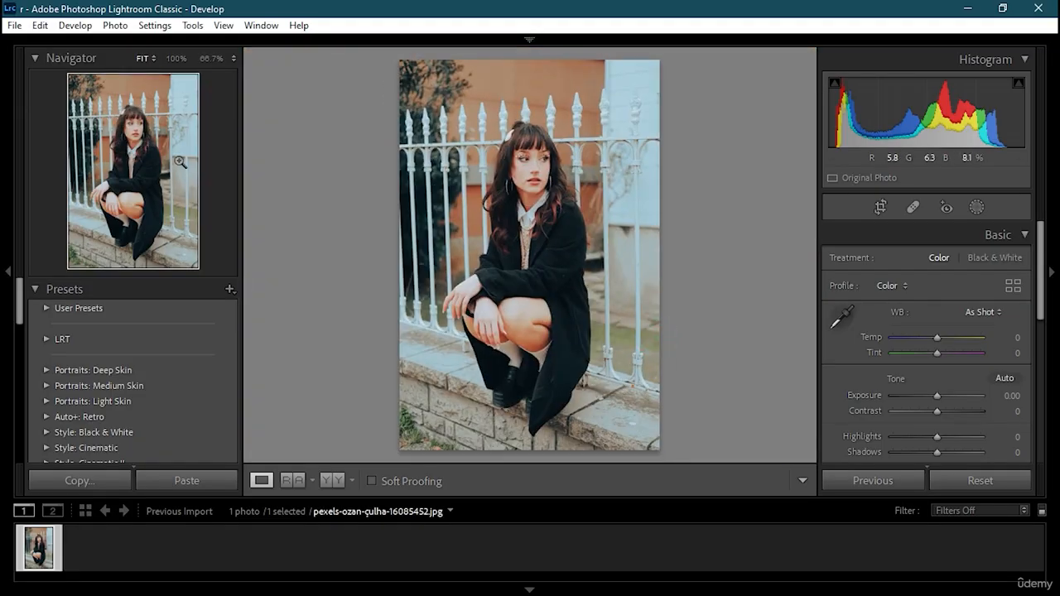